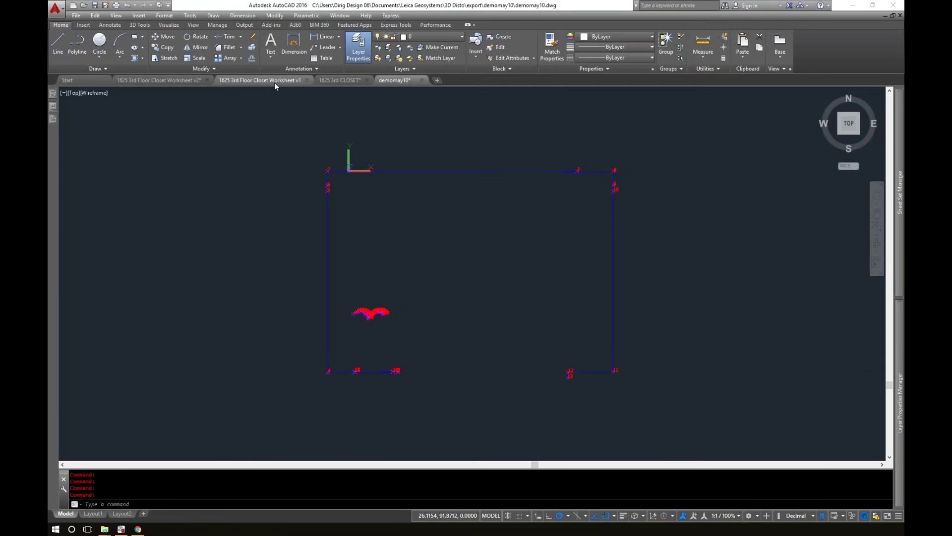
- Open the OWEGO_TEMP1.dwg drawing and fit the scanned room points in the view
mouse_move(271, 82)
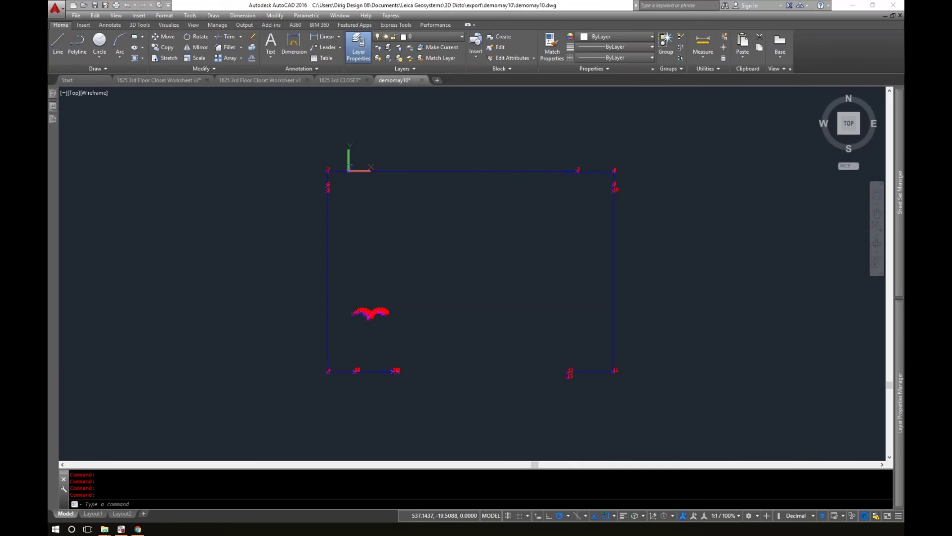
left_click_drag(904, 36, 462, 17)
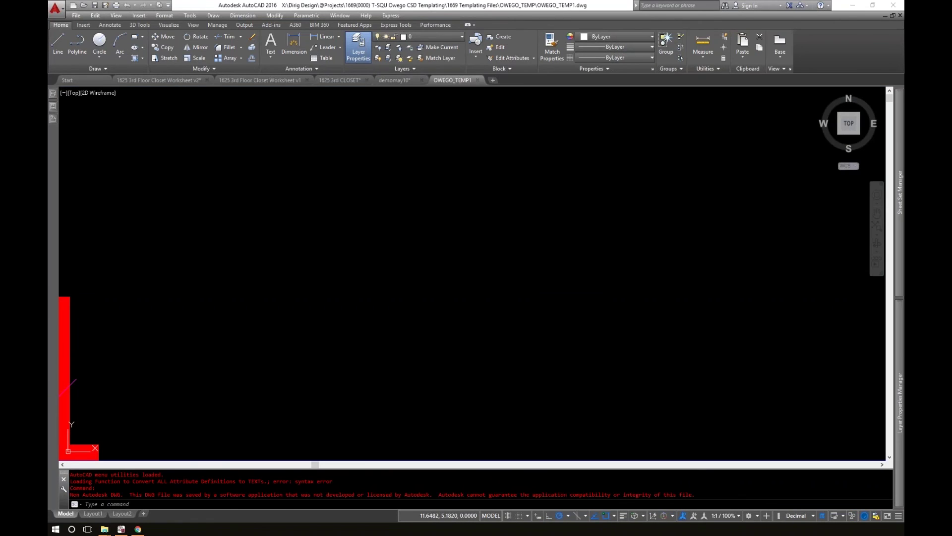
middle_click(497, 310)
middle_click(497, 310)
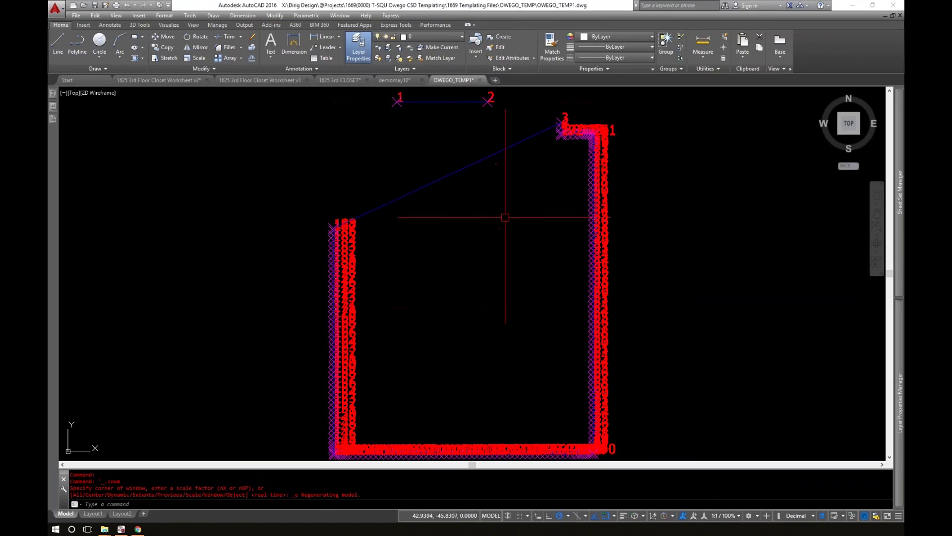
scroll(519, 280, "down", 2)
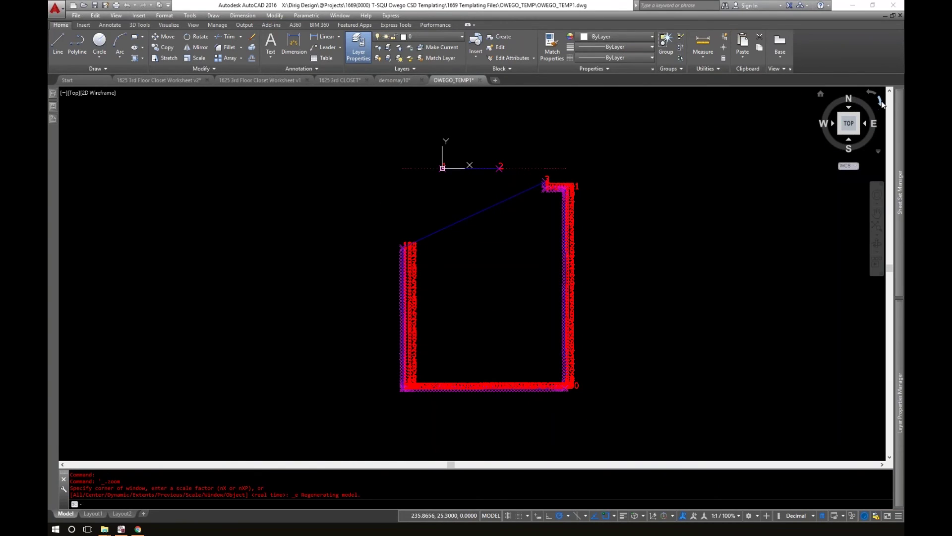
- Rotate the top view by 180 degrees and compare the scan with the dimensioned countertop plan in the Snipping Tool
left_click(881, 101)
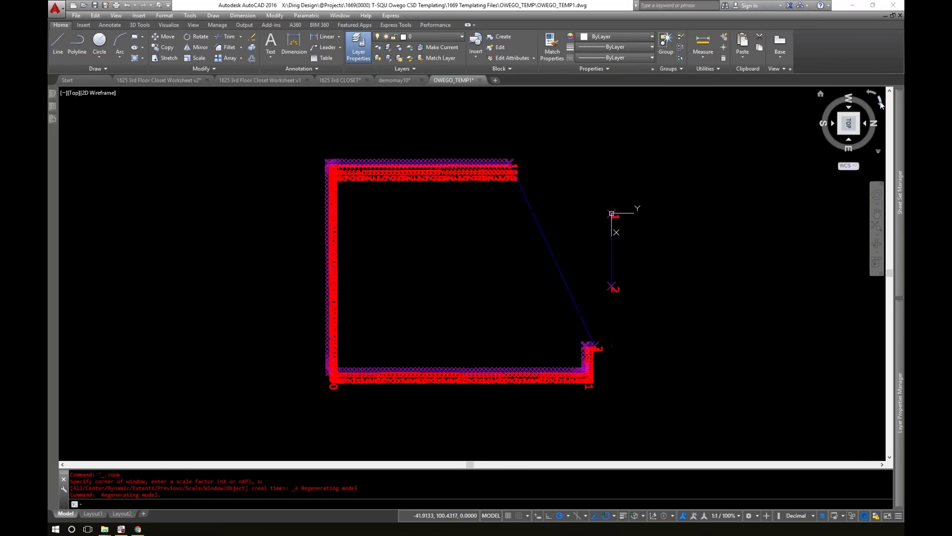
left_click(880, 102)
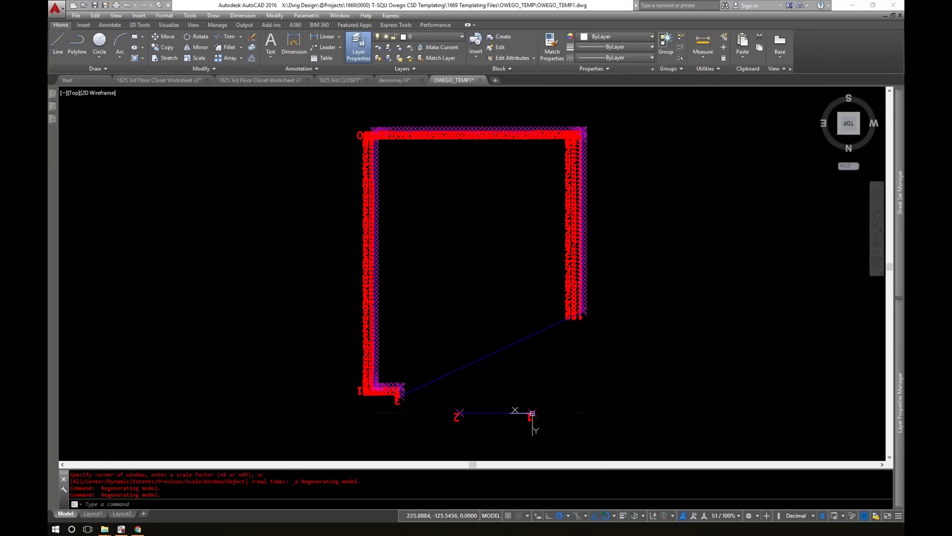
mouse_move(48, 78)
left_mouse_down()
mouse_move(297, 78)
mouse_move(704, 30)
left_mouse_up()
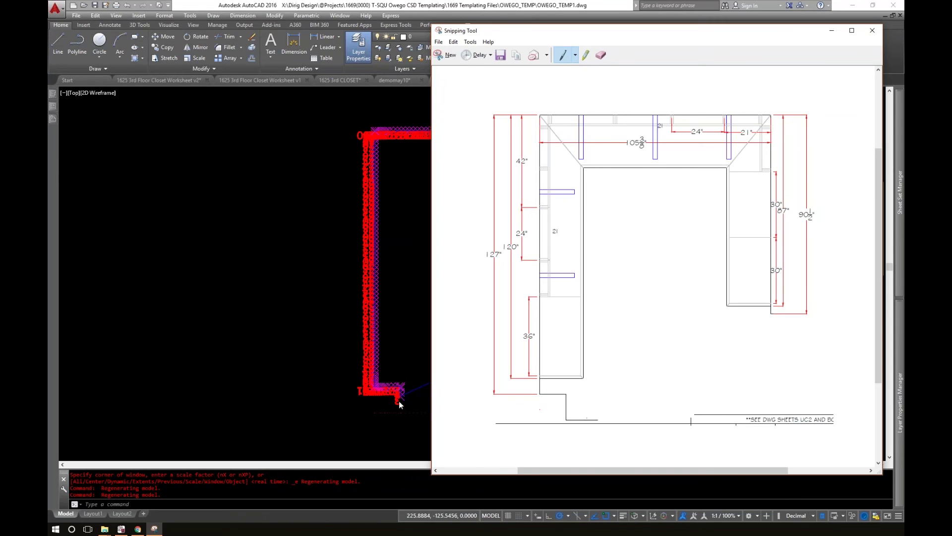
left_click(873, 30)
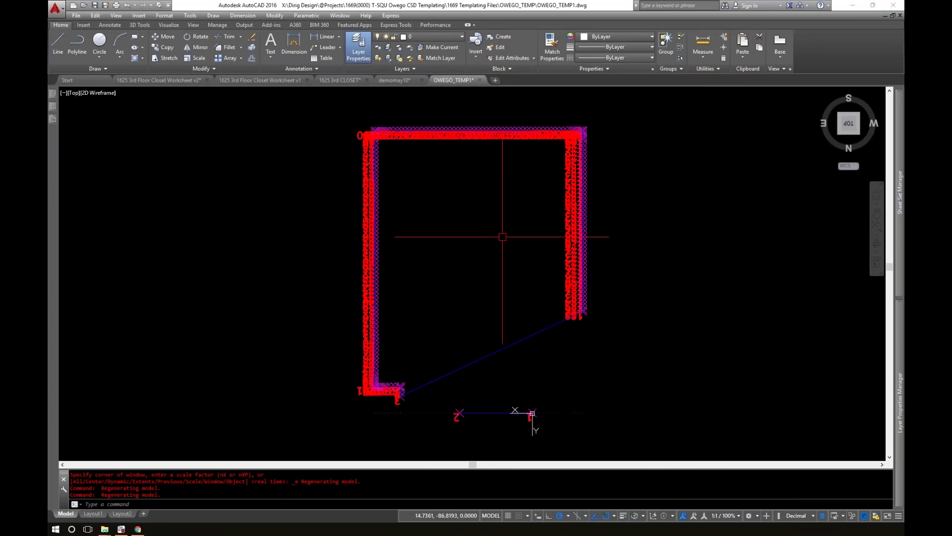
- Turn off the LEICA_3DDISTO_ID and LEICA_3DDISTO_POINT_ENTITY layers so only the measured lines are displayed
scroll(384, 117, "up", 2)
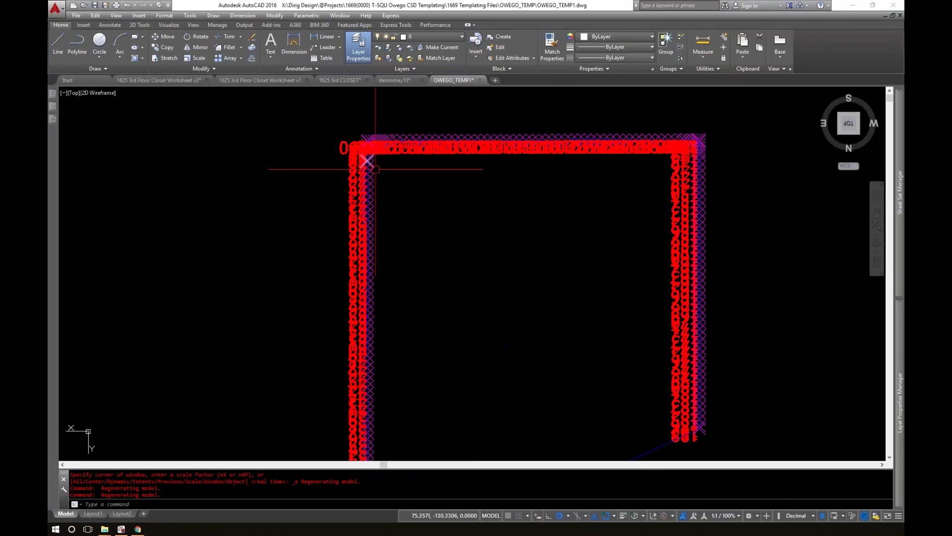
left_click(383, 38)
left_click(384, 38)
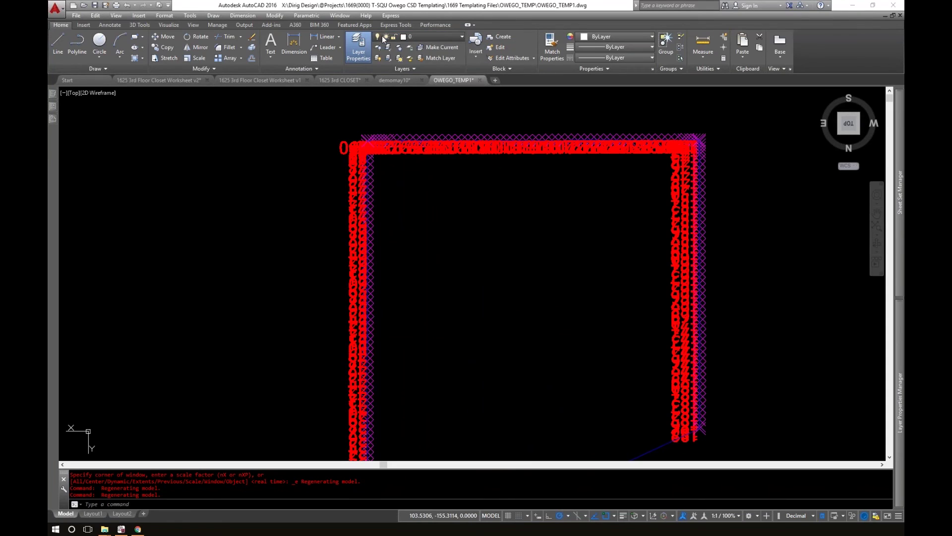
left_click(384, 39)
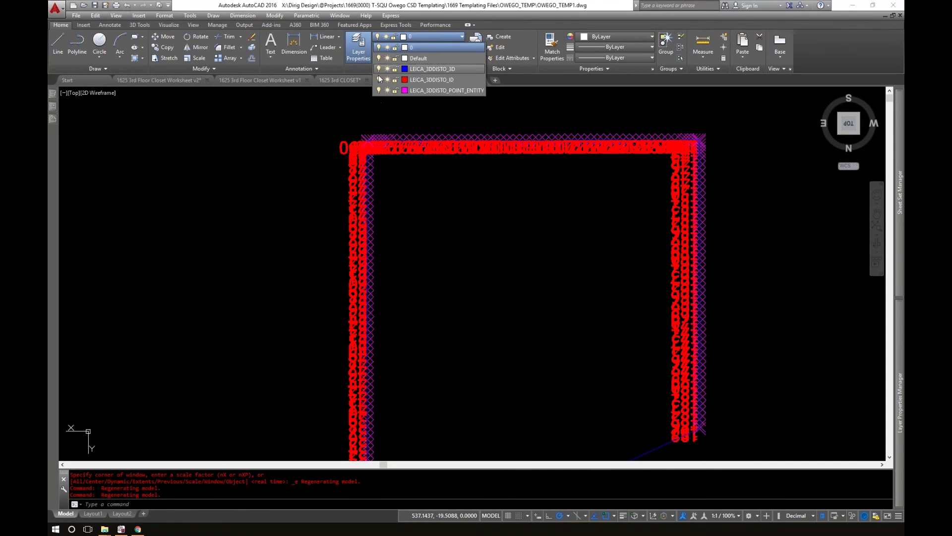
left_click(481, 253)
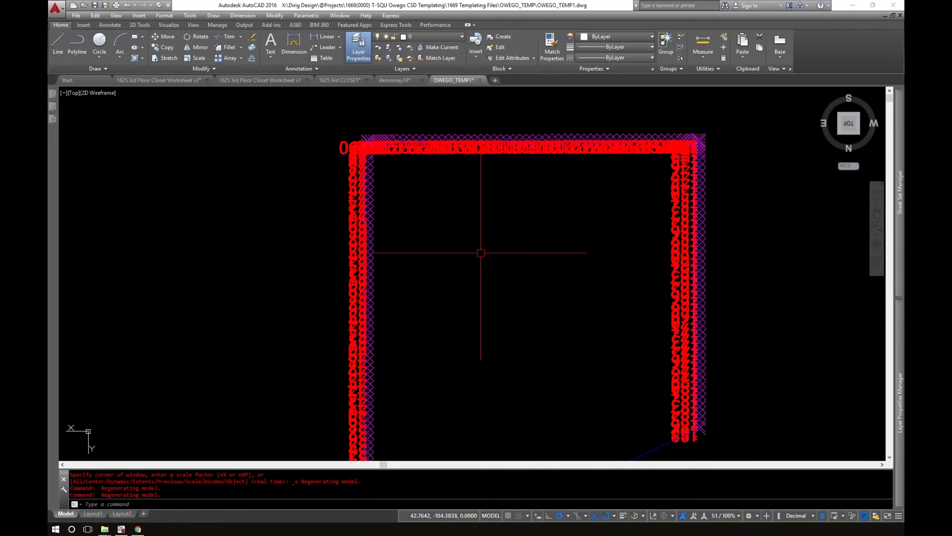
scroll(461, 241, "down", 2)
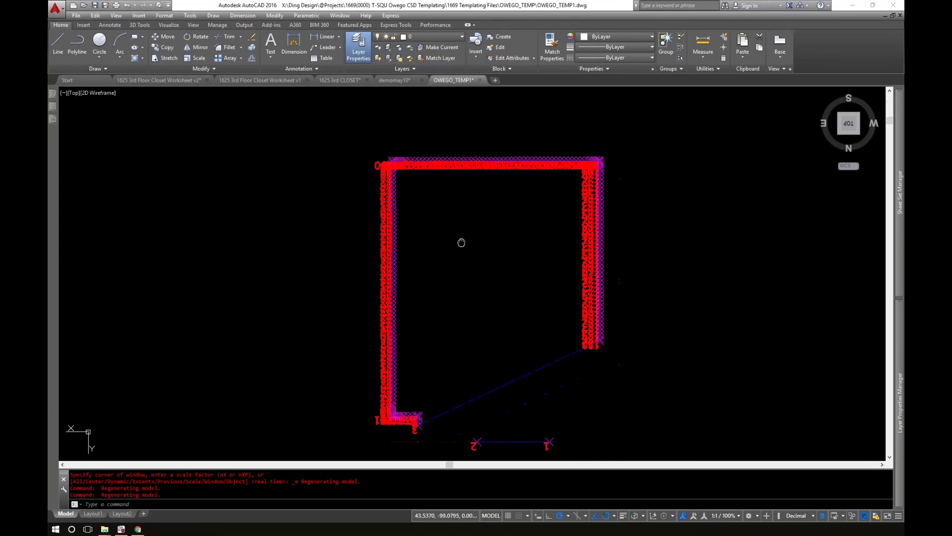
left_click(390, 39)
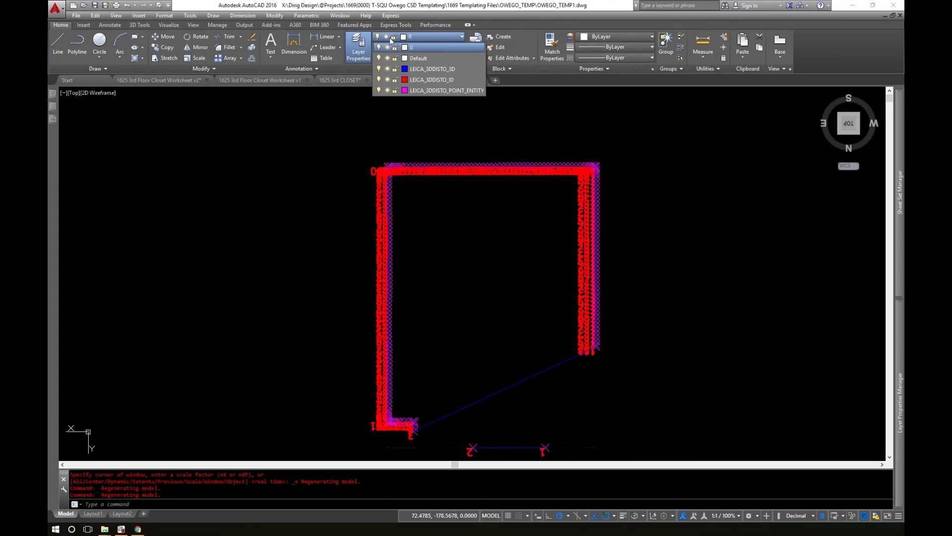
left_click(379, 79)
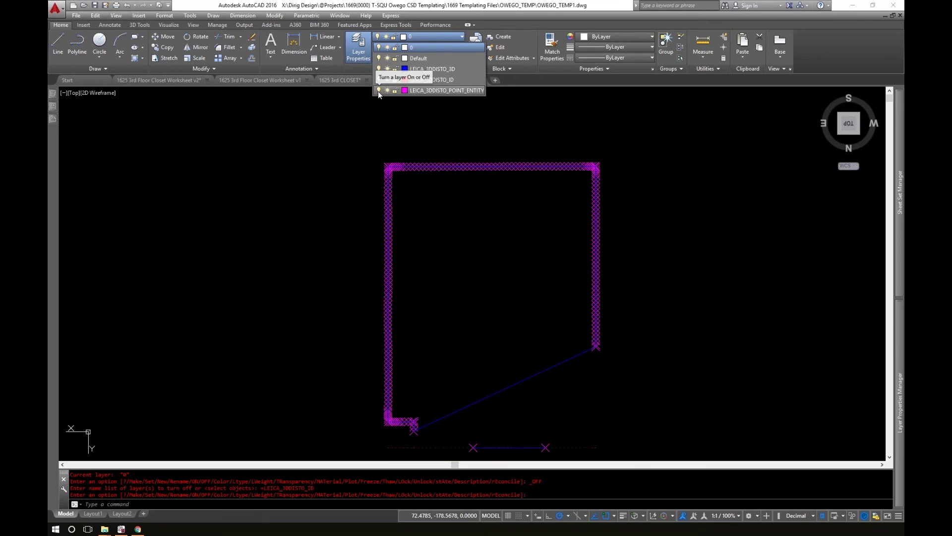
left_click(379, 91)
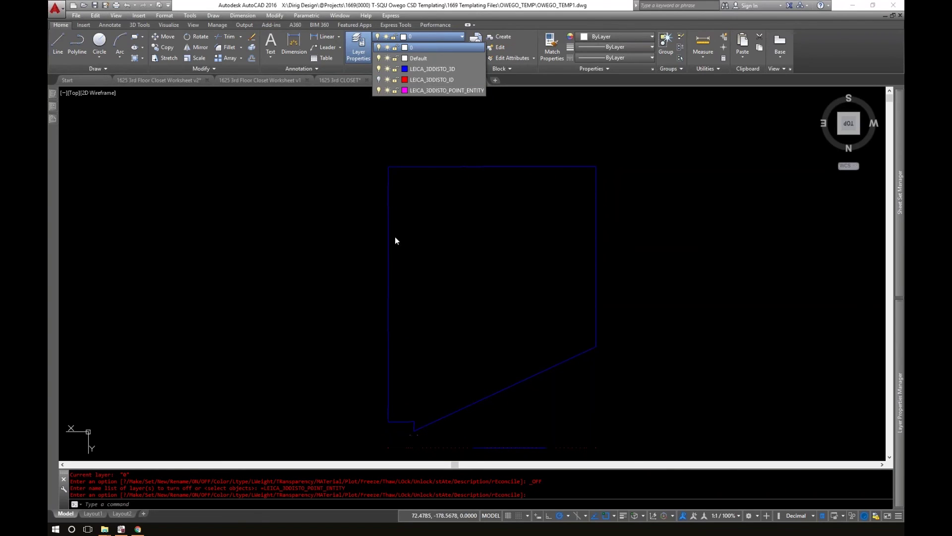
left_click(449, 274)
left_click(405, 233)
- Examine the blue scanned wall lines up close, from the upper corners down to the open wall ends
scroll(398, 151, "up", 5)
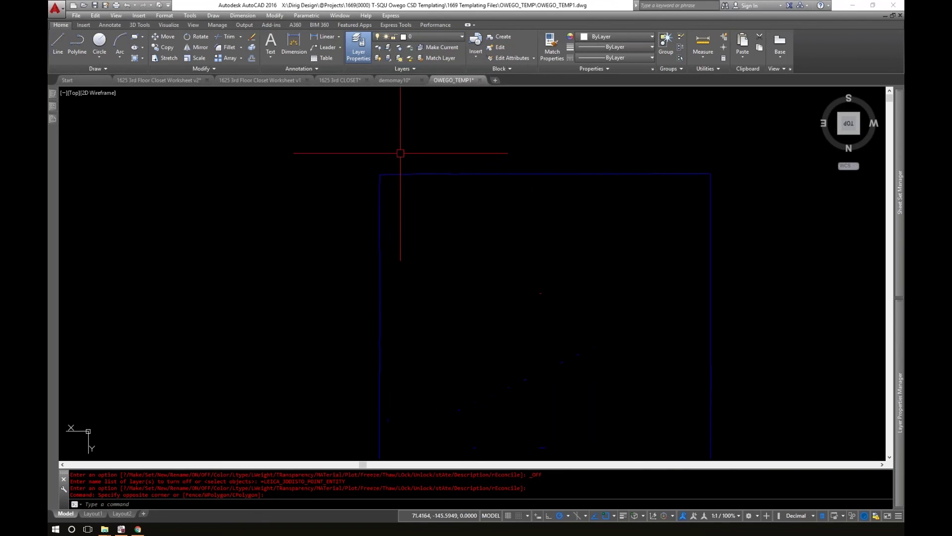
scroll(417, 159, "down", 3)
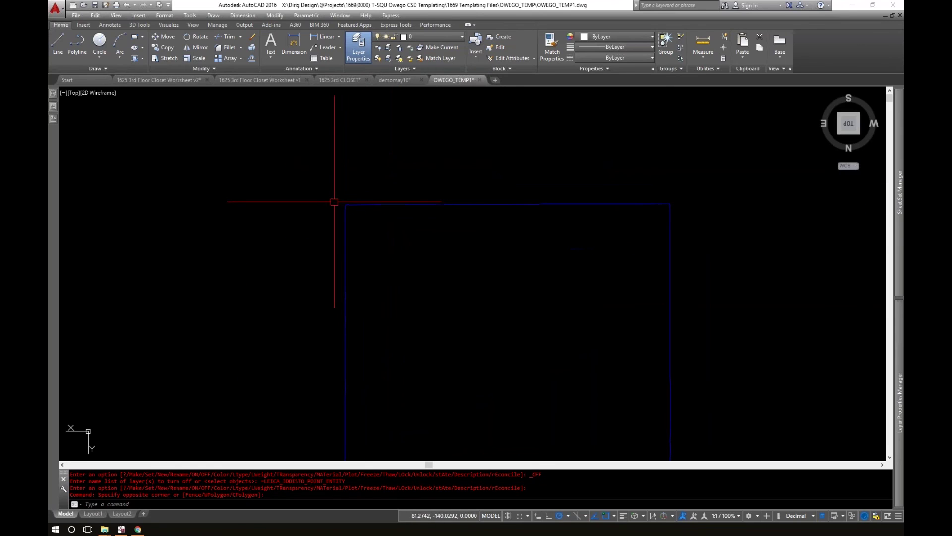
middle_click_drag(481, 263, 412, 186)
middle_click_drag(479, 303, 435, 231)
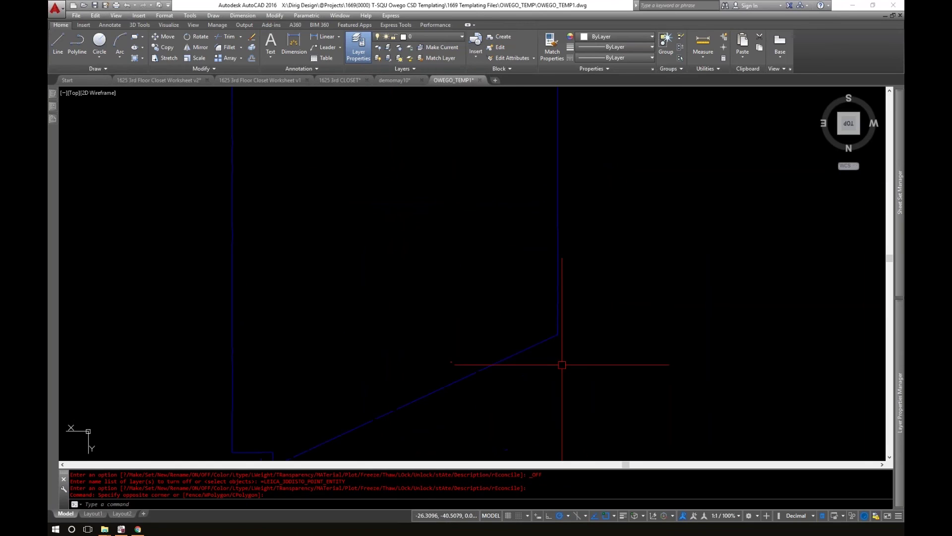
scroll(562, 360, "up", 5)
middle_click_drag(527, 178, 552, 369)
scroll(547, 358, "down", 5)
scroll(497, 247, "down", 5)
middle_click_drag(464, 270, 480, 302)
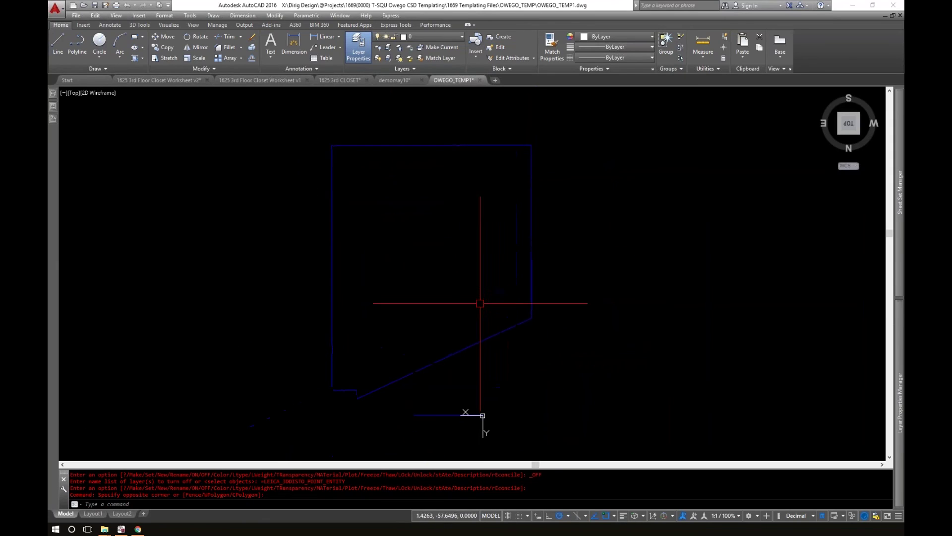
- Delete the diagonal line connecting the two open wall ends
left_click(448, 361)
left_click(437, 345)
left_click(437, 345)
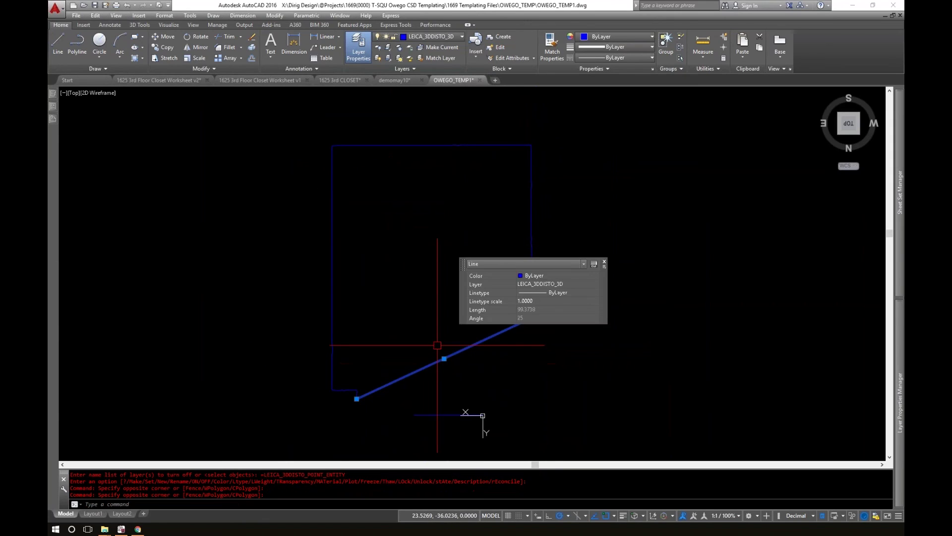
key("Delete")
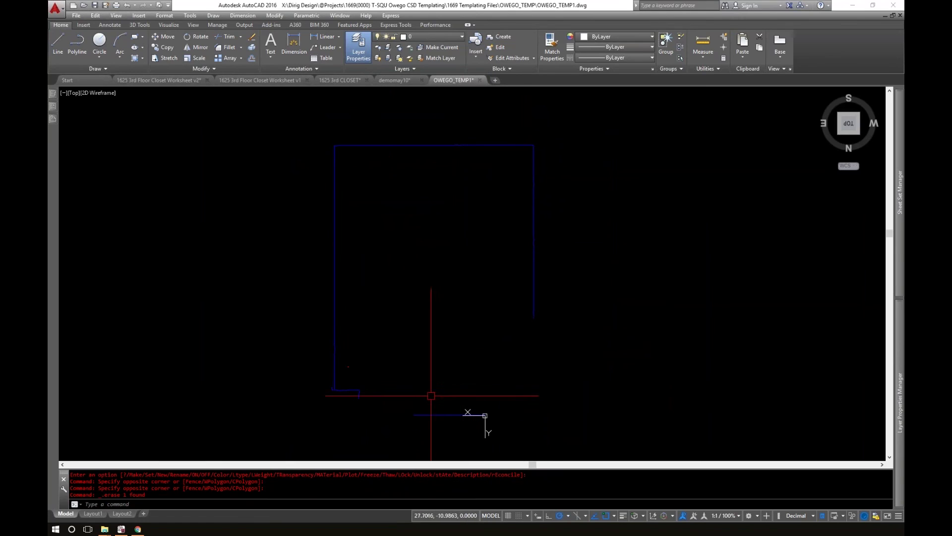
- Try to join the separate line at the origin to the short wall return with Chamfer
scroll(431, 394, "up", 2)
scroll(433, 418, "up", 2)
left_click(436, 412)
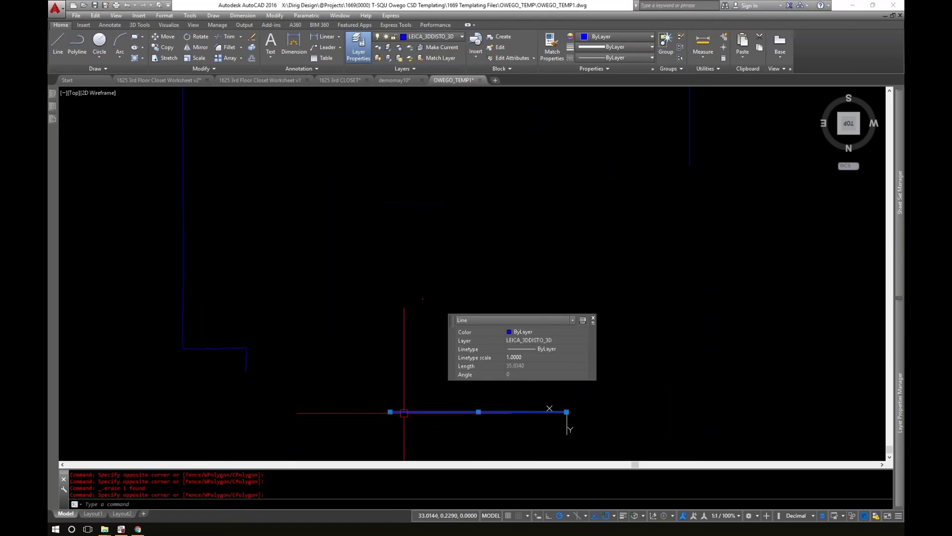
key("Escape")
scroll(392, 417, "down", 2)
scroll(400, 417, "up", 4)
key("Escape")
type("ch")
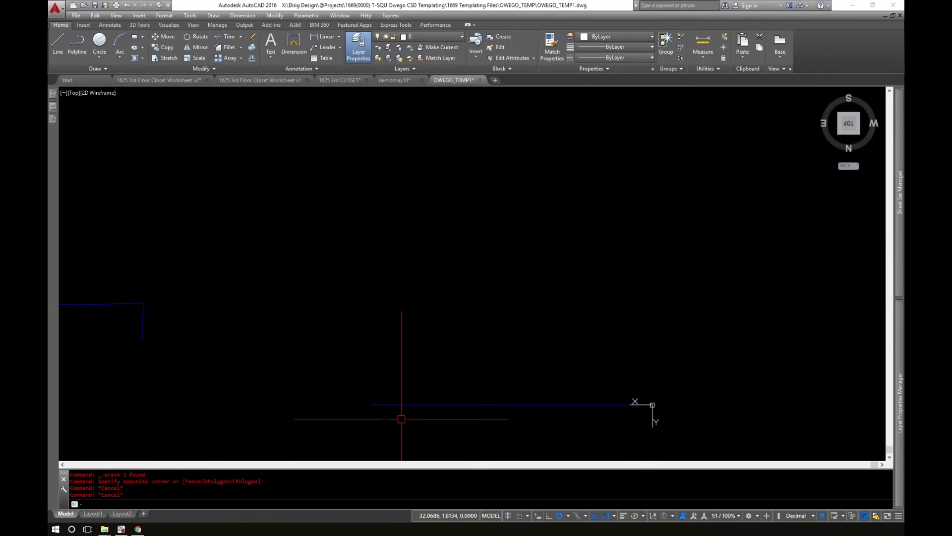
type("a")
key("Return")
left_click(404, 404)
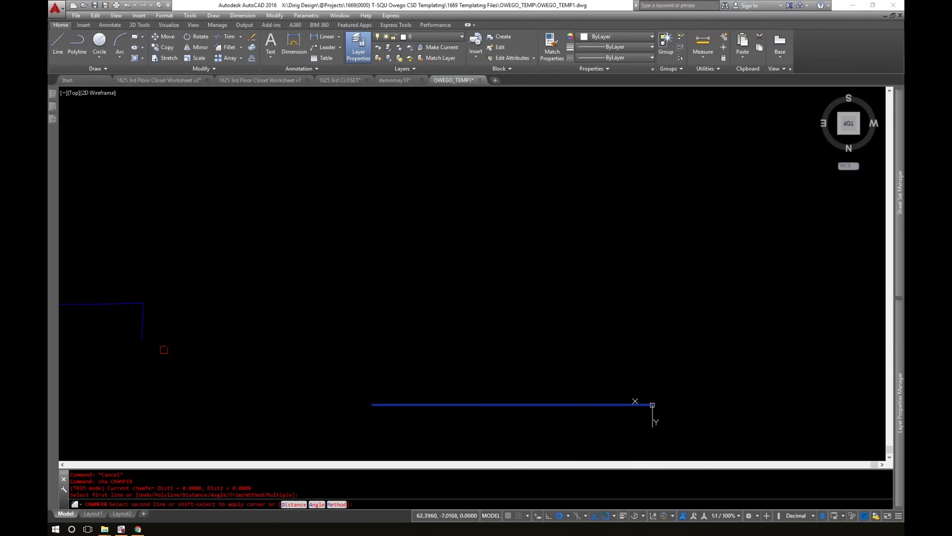
left_click(146, 335)
left_click(143, 338)
key("Escape")
scroll(187, 373, "down", 2)
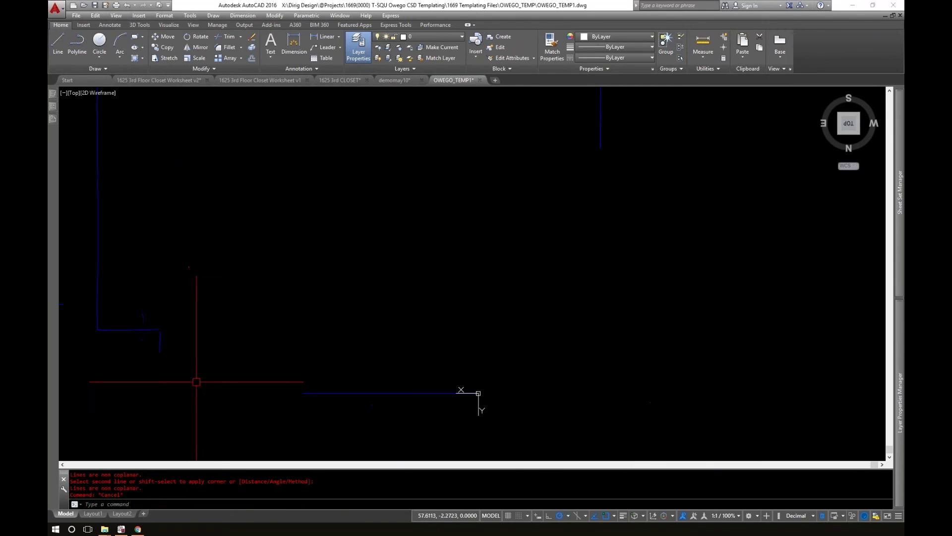
- Copy all the blue wall lines, including the line at the origin, horizontally to the empty area beside the original
mouse_move(198, 383)
middle_mouse_down()
mouse_move(421, 362)
mouse_move(439, 413)
middle_mouse_up()
scroll(439, 413, "down", 2)
middle_click_drag(486, 362, 401, 352)
scroll(400, 352, "down", 2)
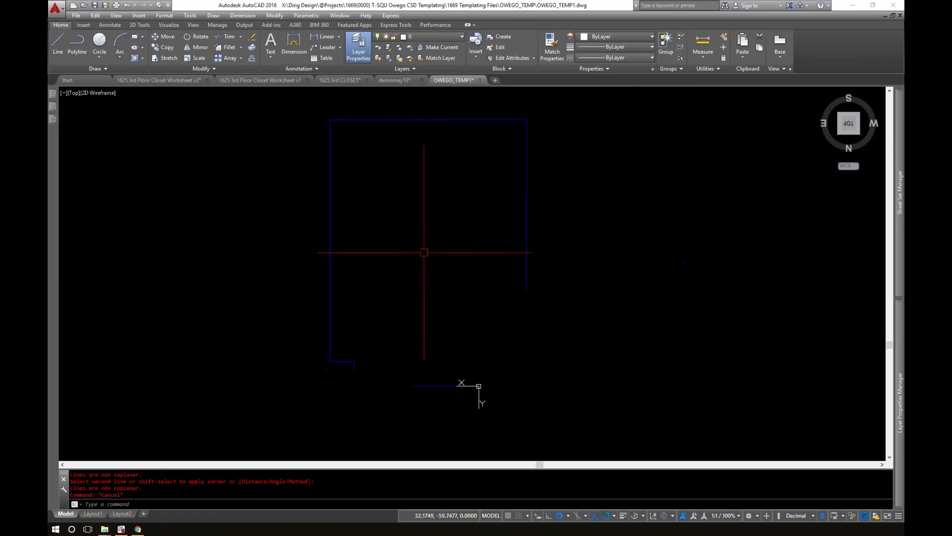
left_click(303, 116)
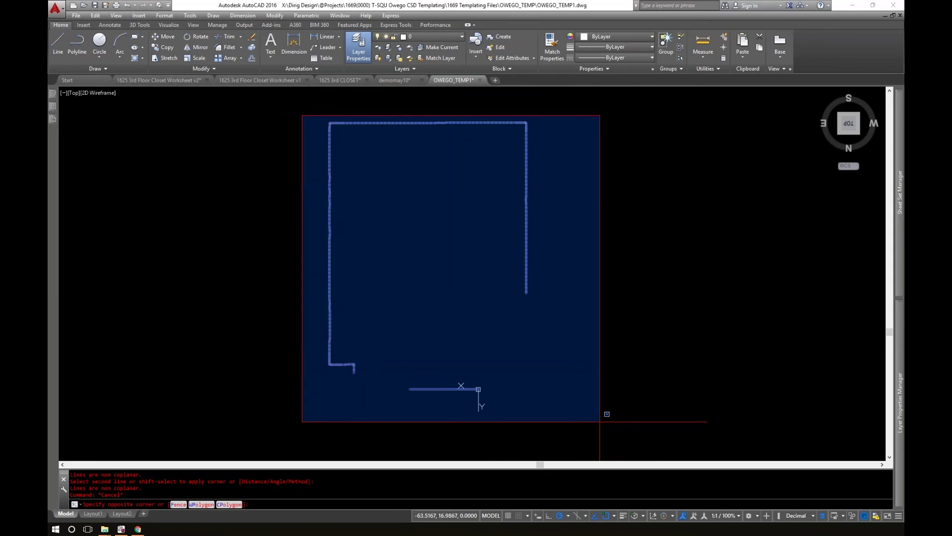
left_click(601, 422)
type("co")
key("Return")
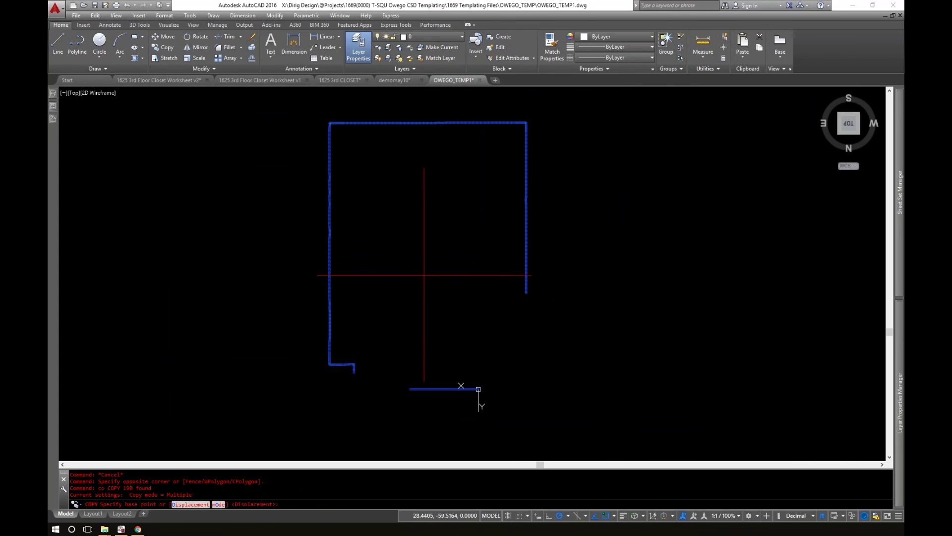
scroll(425, 272, "down", 4)
left_click(412, 258)
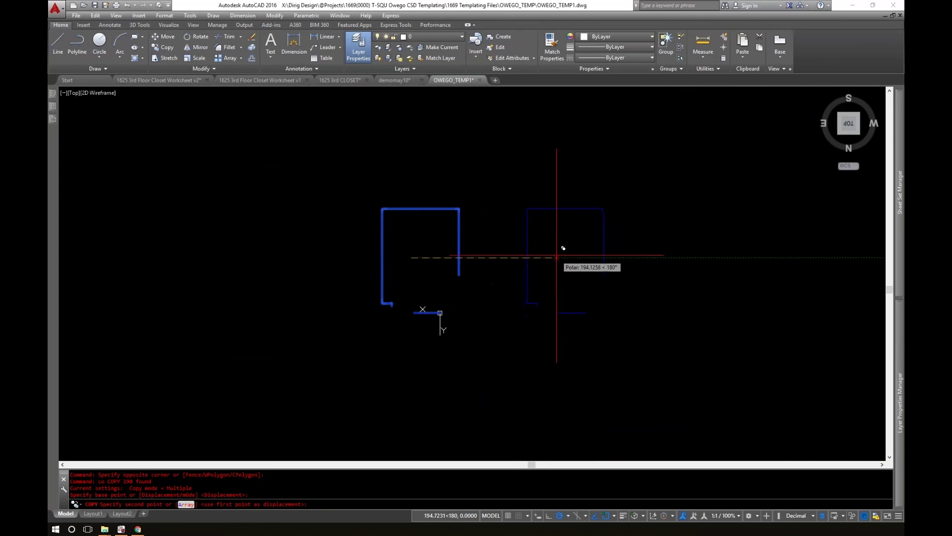
left_click(567, 258)
key("Escape")
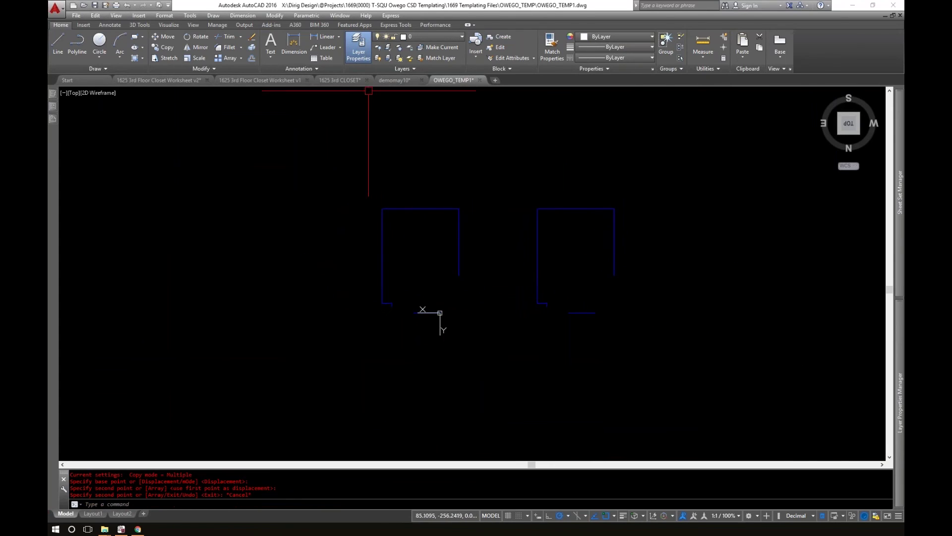
- Turn the LEICA_3DDISTO_ID and LEICA_3DDISTO_POINT_ENTITY layers back on and bring both outlines into view
left_click(383, 37)
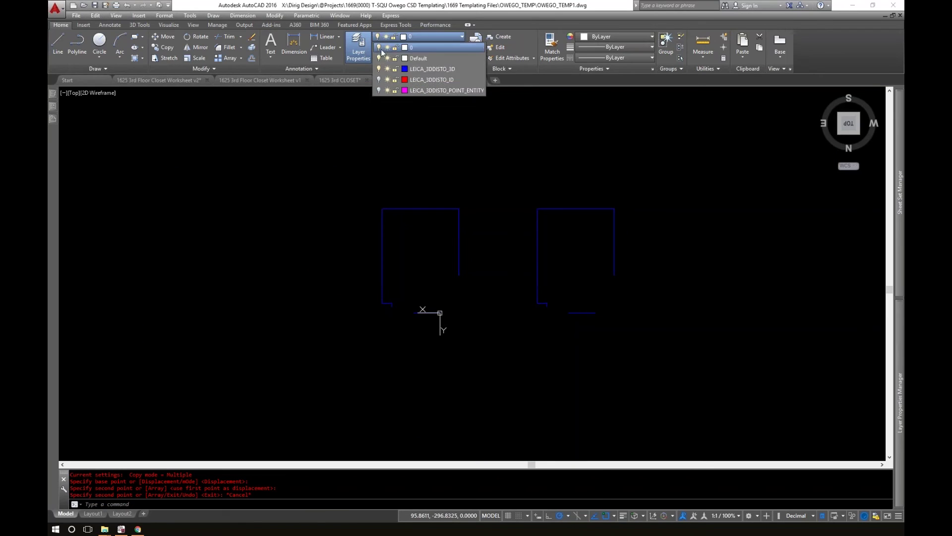
left_click(378, 79)
left_click(378, 89)
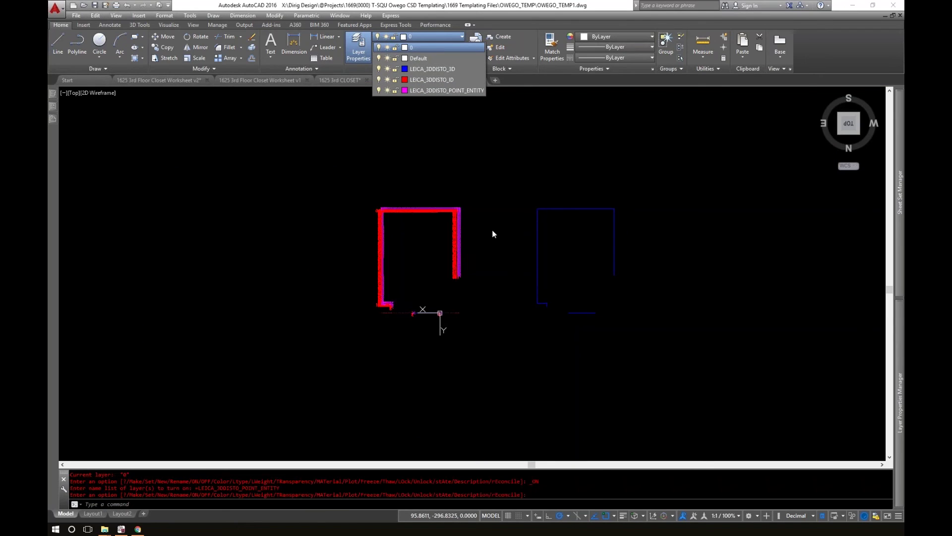
left_click(515, 268)
key("Escape")
scroll(529, 259, "up", 3)
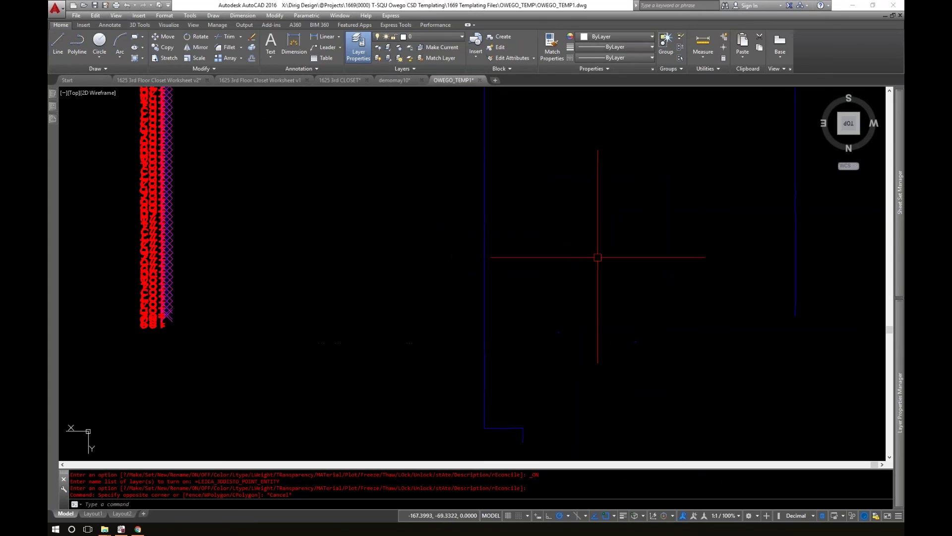
scroll(594, 256, "down", 1)
scroll(431, 245, "down", 2)
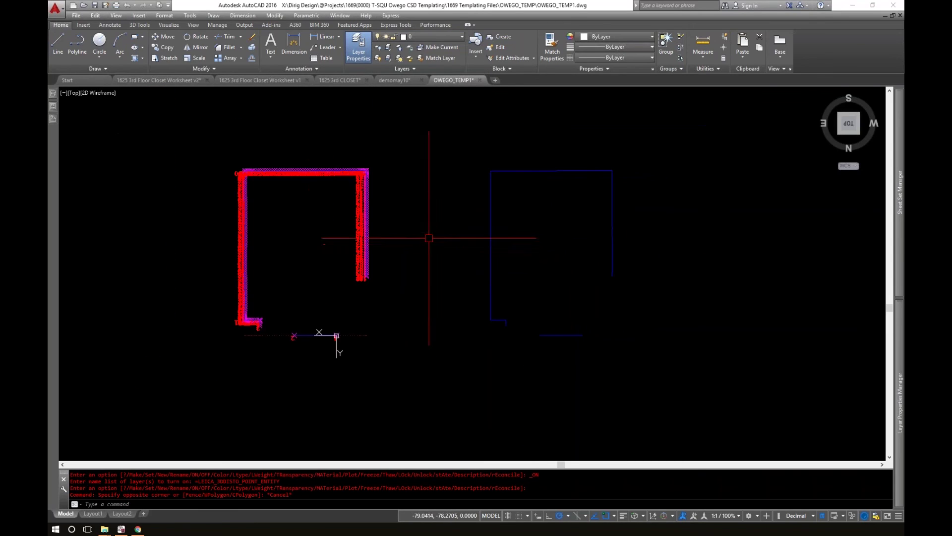
- Split the model space into two viewports arranged horizontally, one above the other
left_click(116, 15)
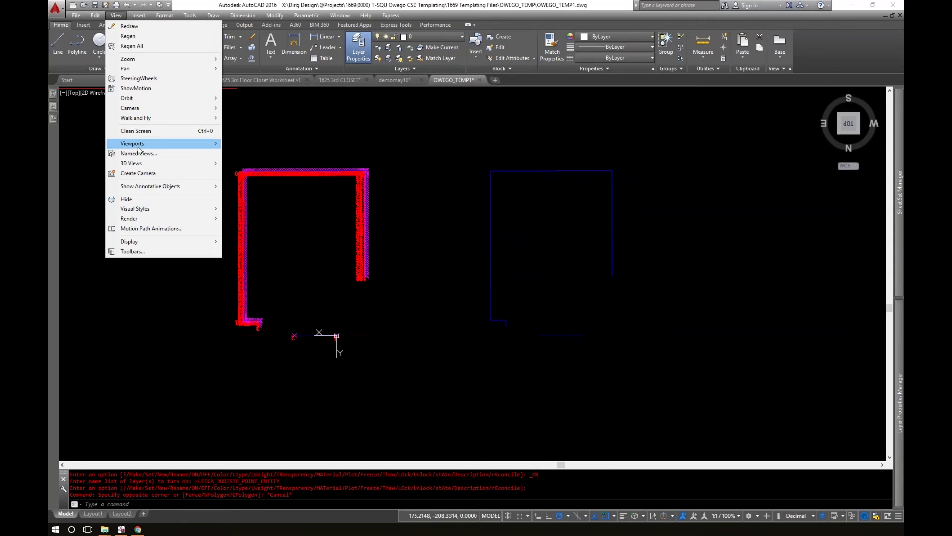
mouse_move(139, 149)
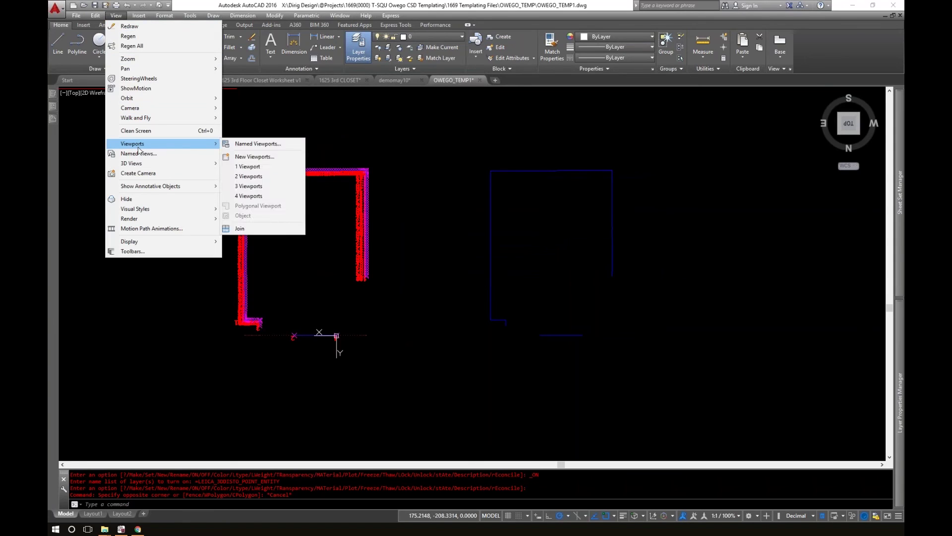
left_click(250, 176)
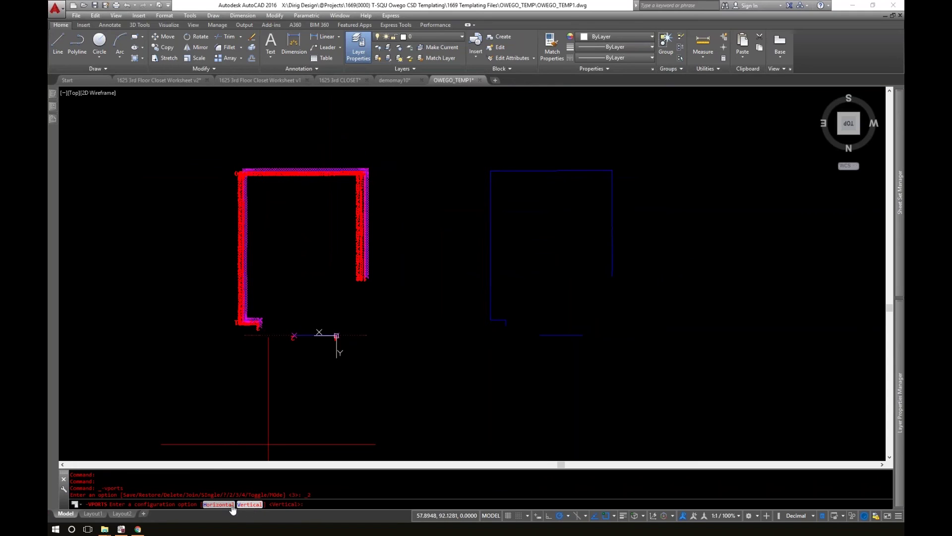
type("H")
key("Return")
left_click(373, 195)
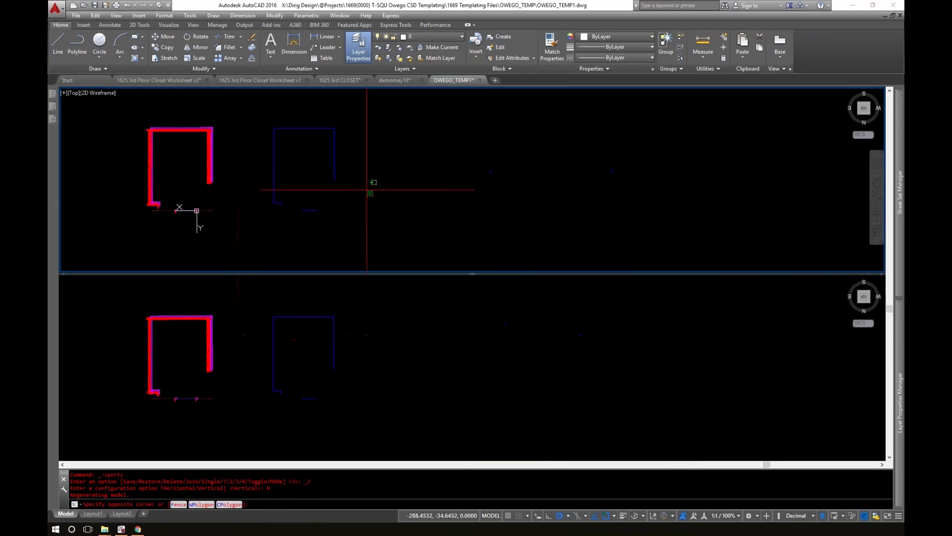
key("Escape")
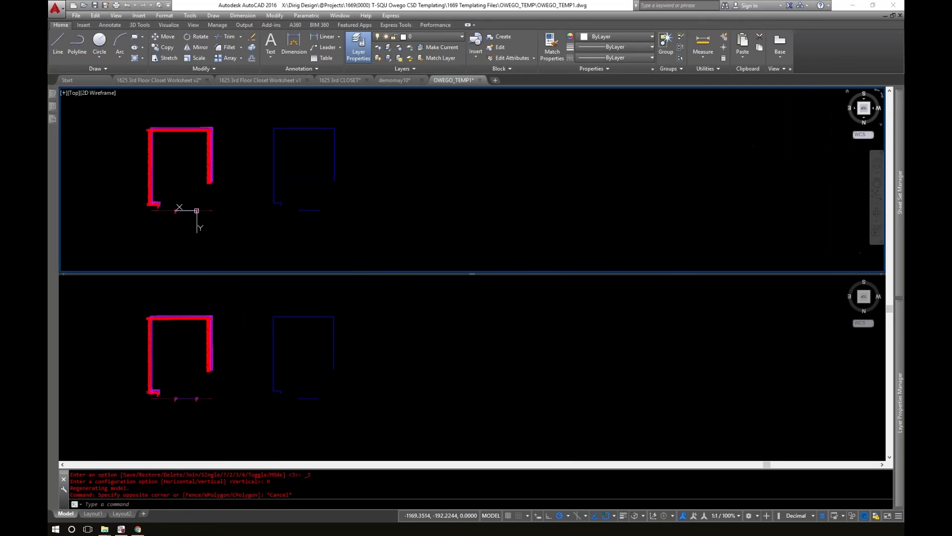
- Set the upper viewport to the Back view and examine the wall lines edge-on along their full length for height differences
left_click(864, 120)
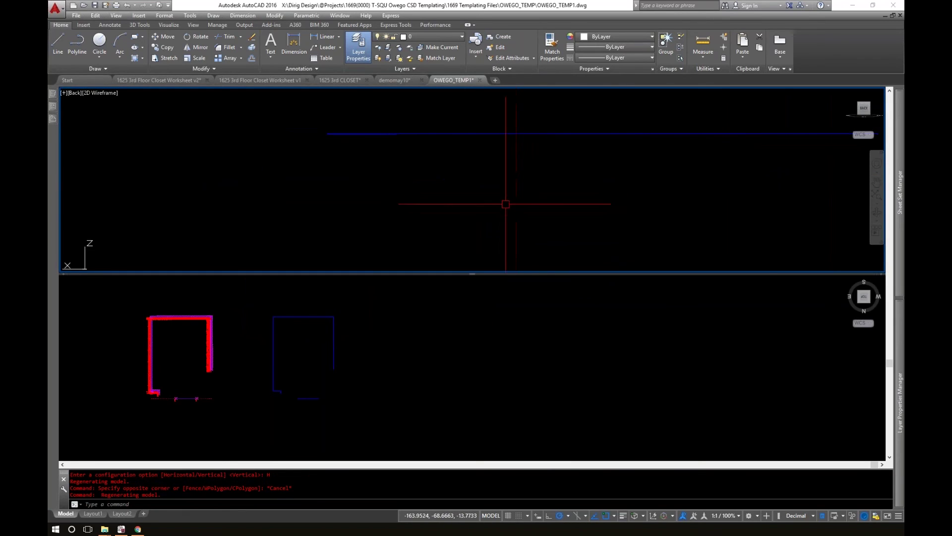
scroll(363, 119, "up", 3)
scroll(370, 173, "down", 5)
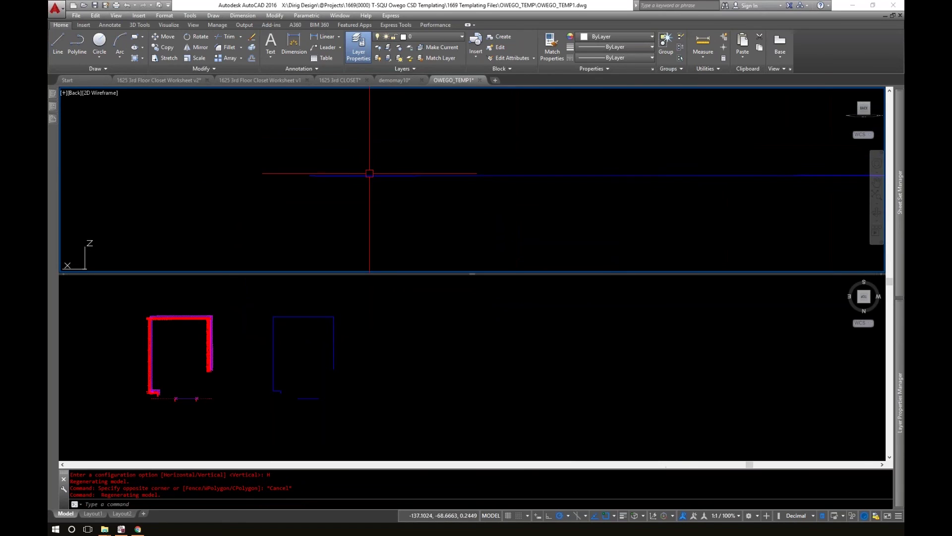
scroll(571, 175, "up", 4)
scroll(491, 153, "up", 3)
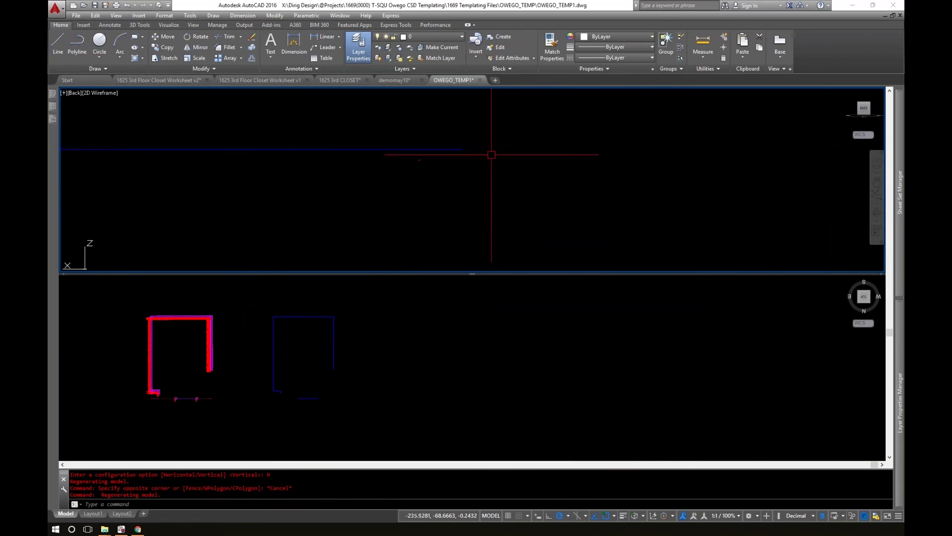
scroll(417, 139, "up", 3)
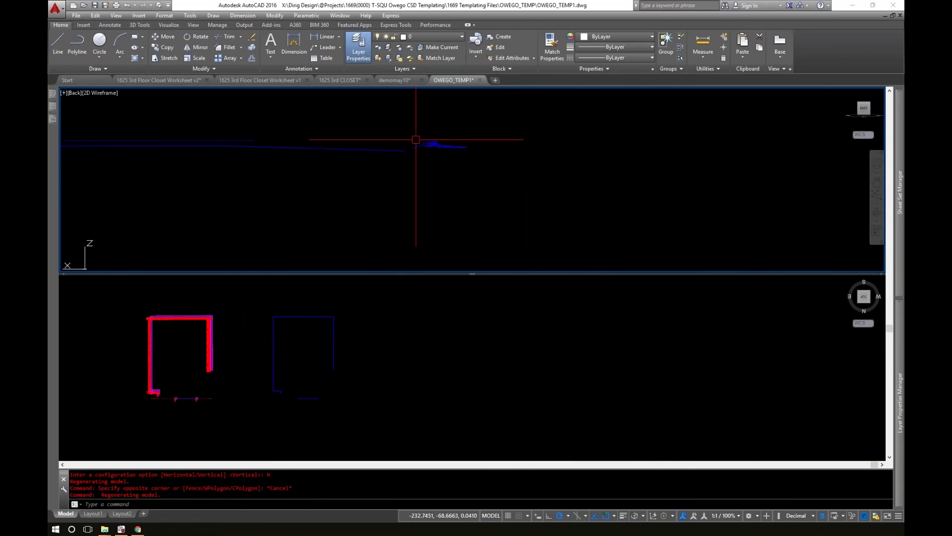
scroll(395, 189, "down", 5)
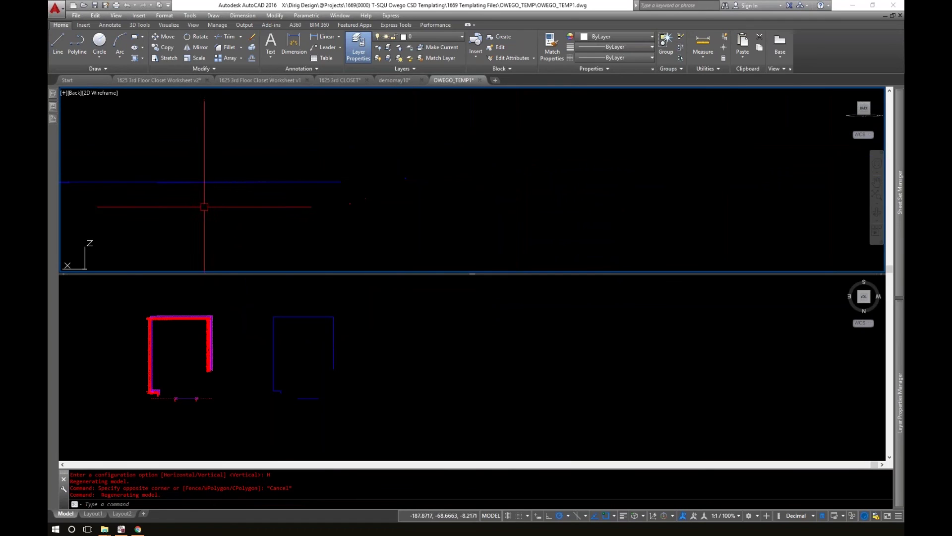
middle_click_drag(231, 203, 402, 189)
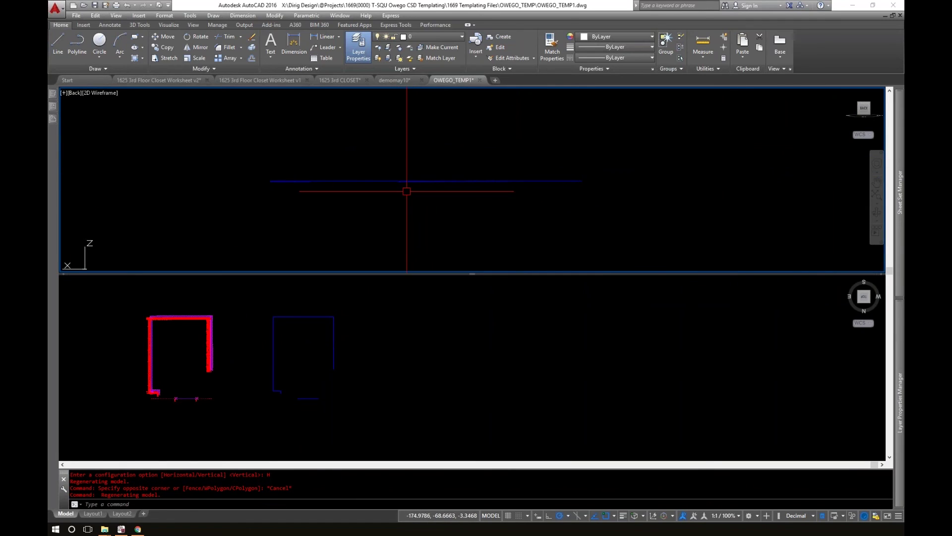
- Flatten all the copied blue wall lines, including the separate line, to 2D without removing hidden lines
left_click(342, 361)
scroll(315, 356, "up", 5)
middle_click_drag(298, 358, 392, 362)
scroll(372, 357, "down", 1)
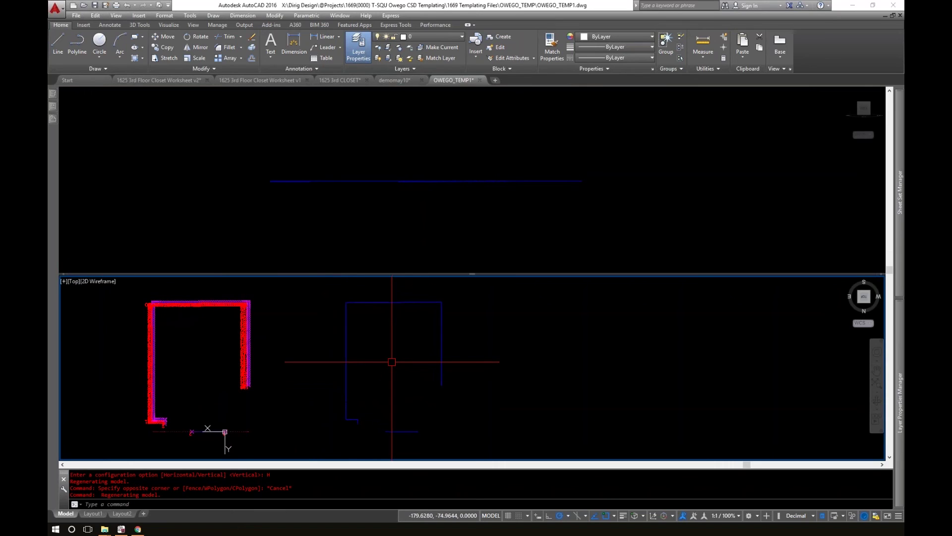
type("lat")
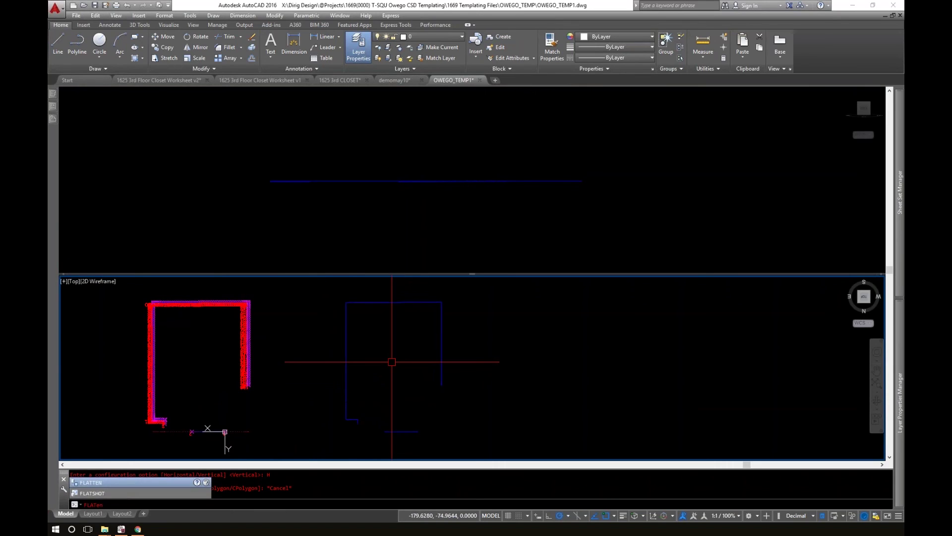
key("Return")
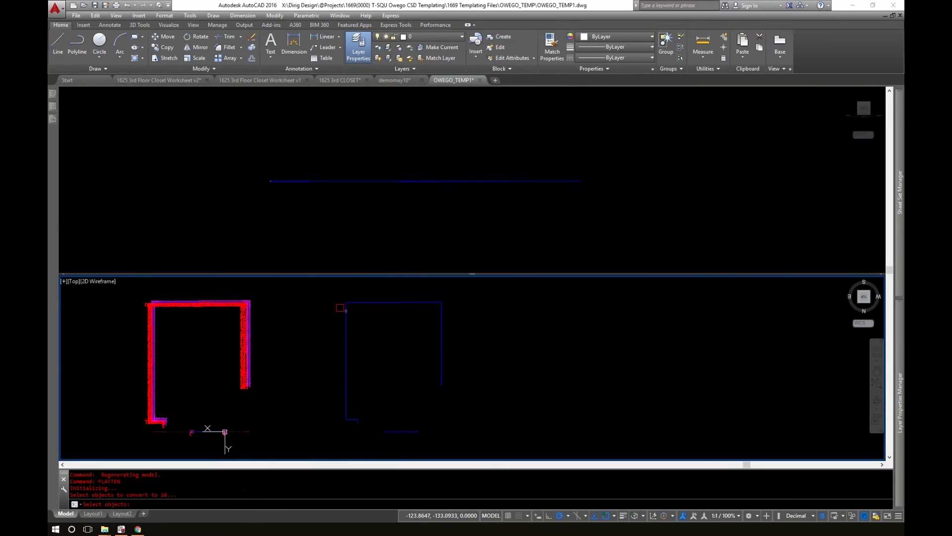
left_click(331, 294)
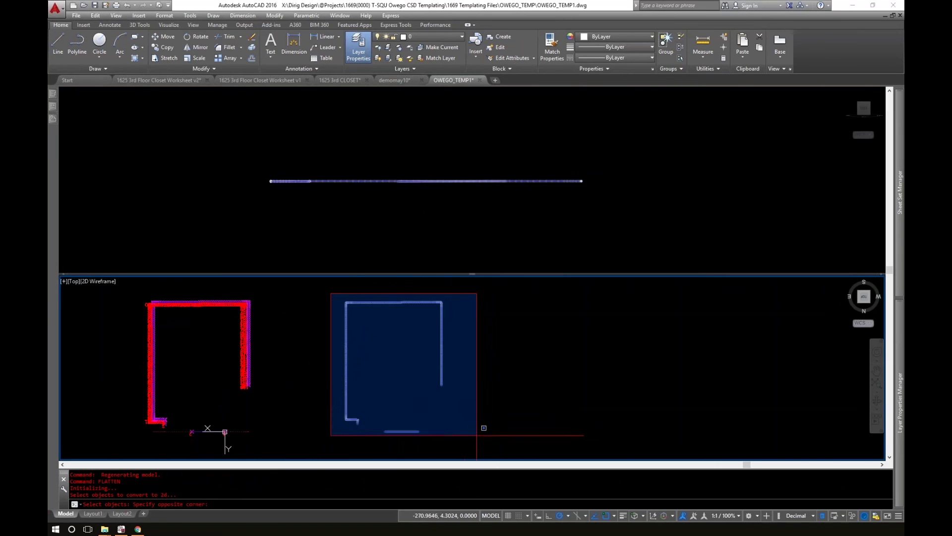
left_click(479, 446)
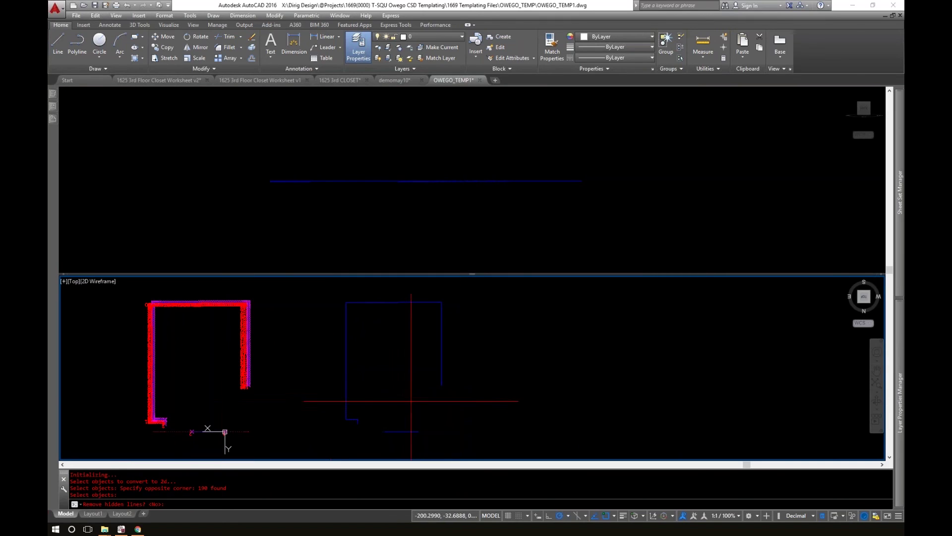
key("Return")
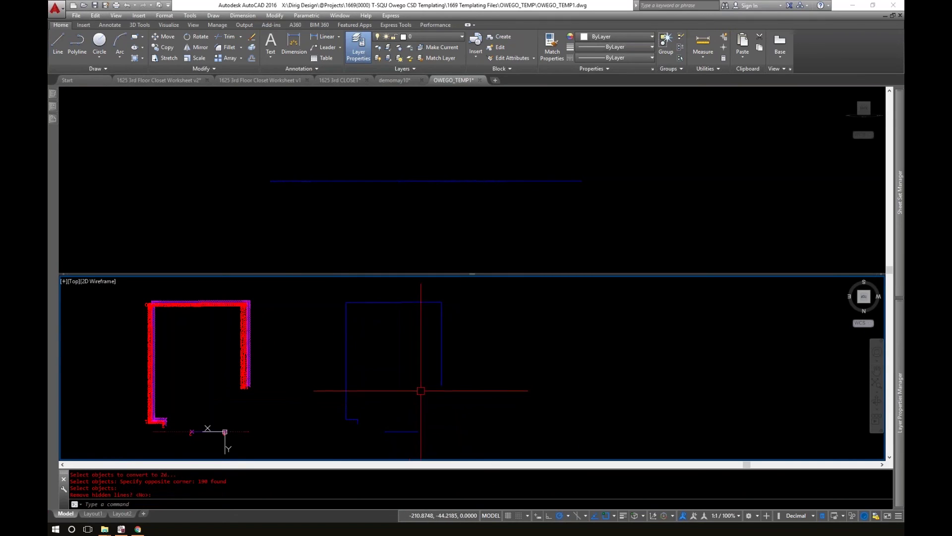
- Check the flattened wall lines edge-on from one end to the other in the Back view
left_click(279, 196)
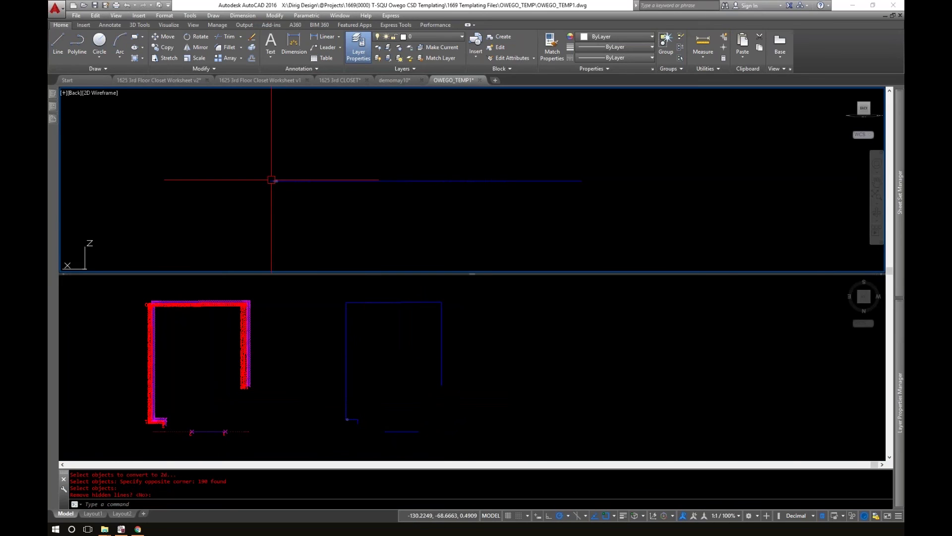
middle_click_drag(271, 180, 198, 206)
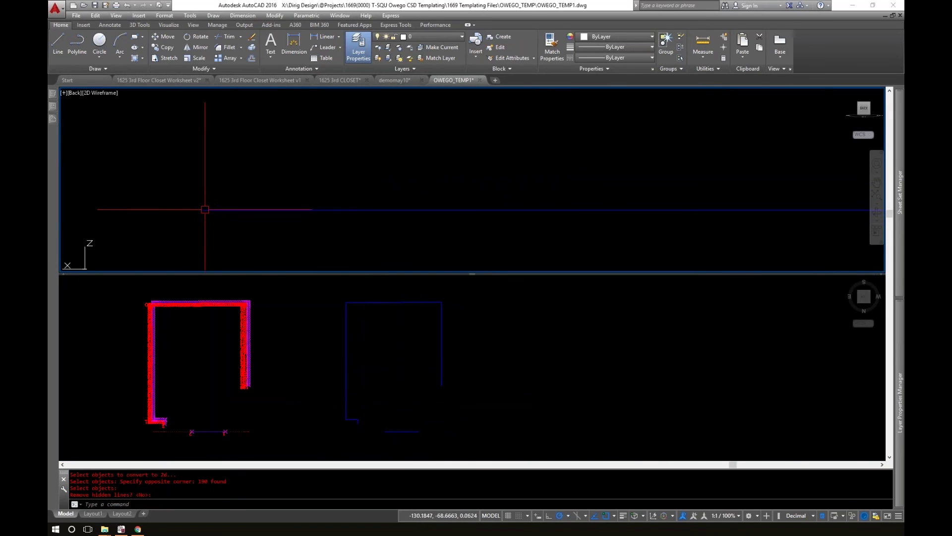
scroll(392, 219, "down", 2)
scroll(635, 223, "up", 1)
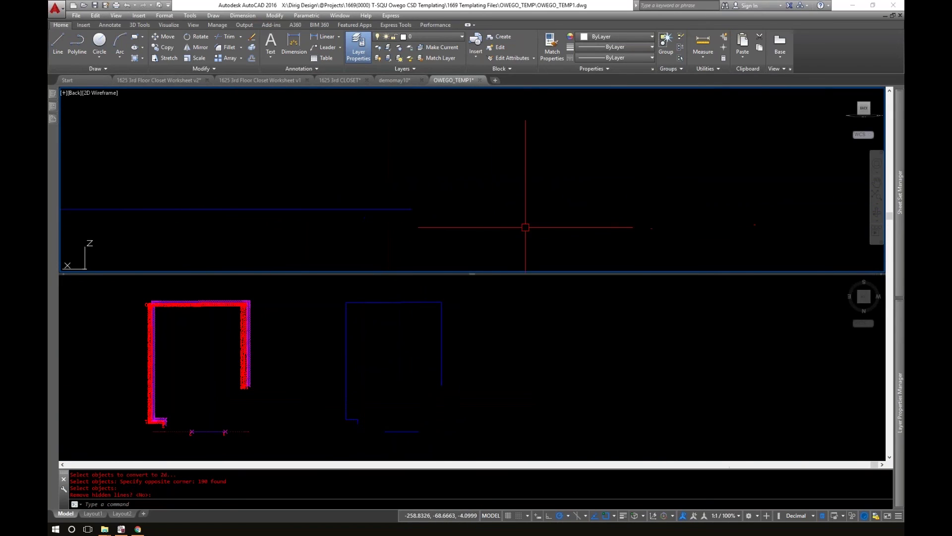
scroll(436, 227, "up", 1)
scroll(366, 208, "down", 2)
- Return the model space to a single viewport with the Top view of the flattened outline
left_click(377, 346)
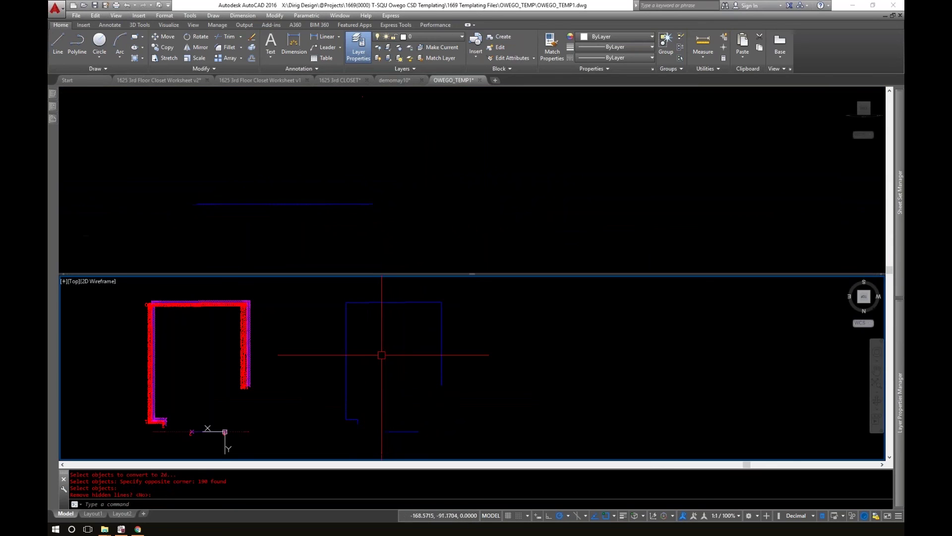
left_click(386, 360)
key("Escape")
scroll(388, 424, "up", 6)
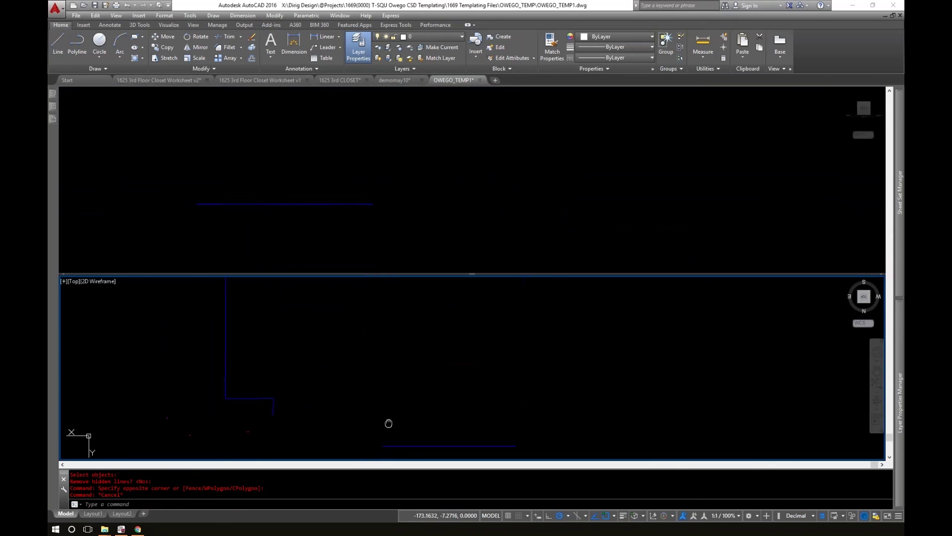
scroll(387, 412, "down", 3)
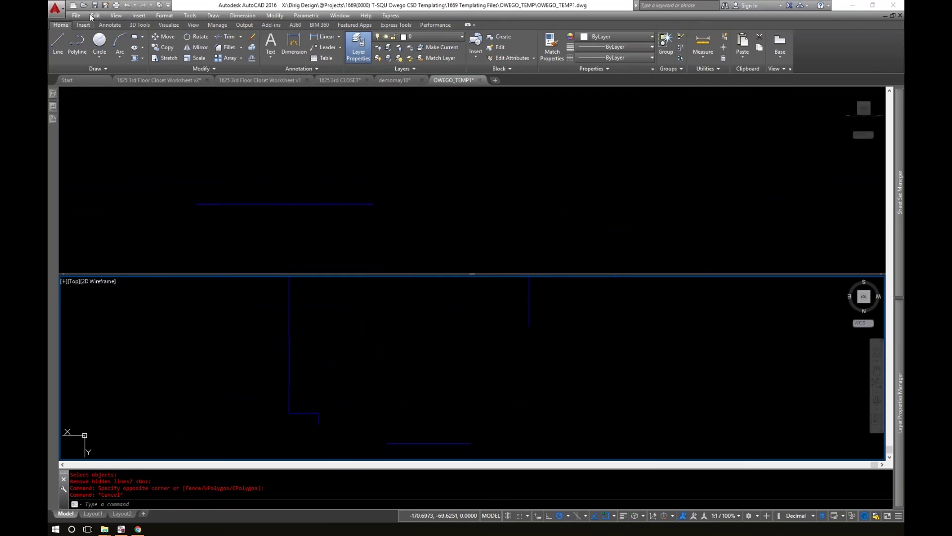
left_click(113, 16)
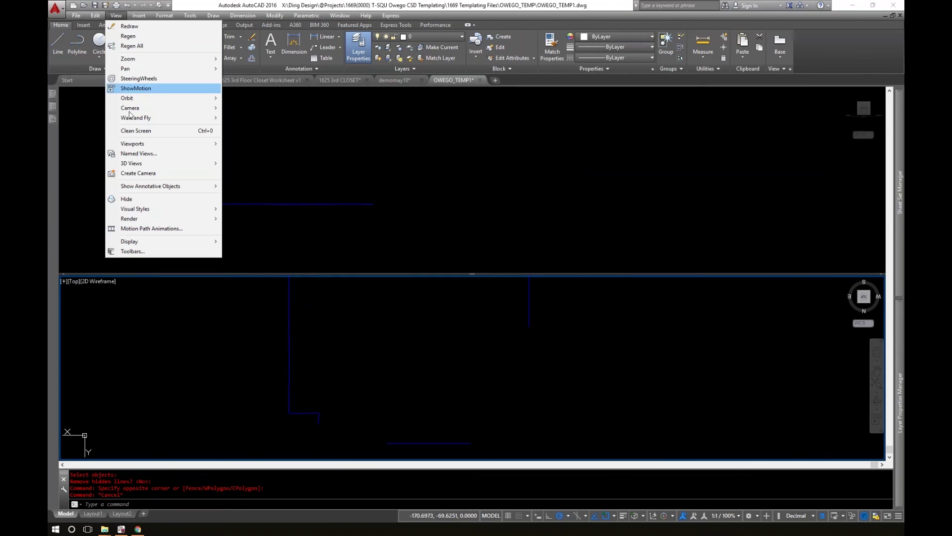
mouse_move(149, 143)
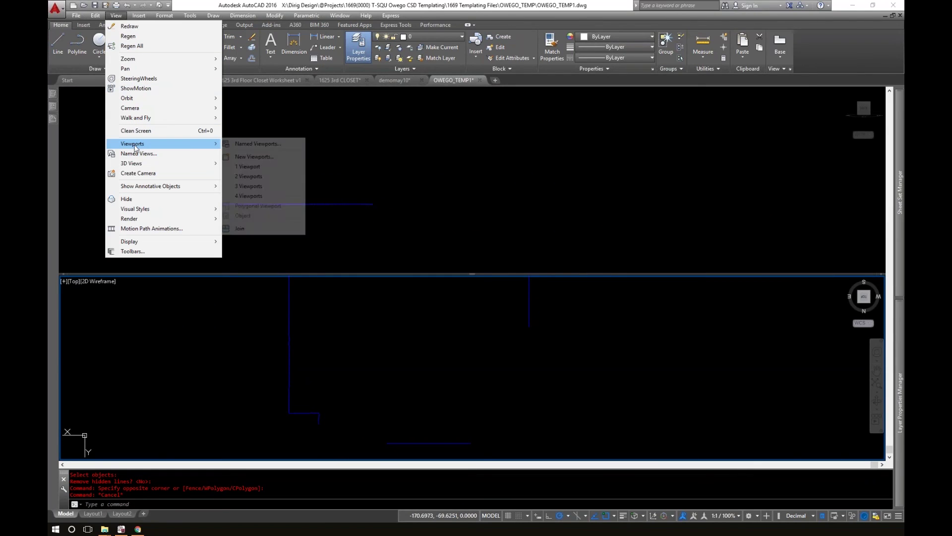
left_click(248, 166)
- Join the separate flattened line to the short wall return in a sharp corner using Chamfer with zero distances
type("cha")
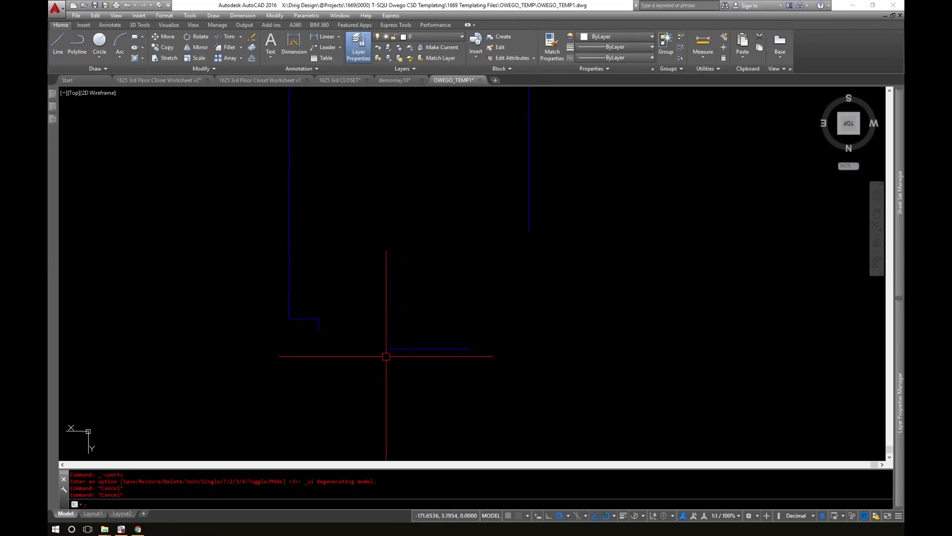
key("Return")
left_click(390, 349)
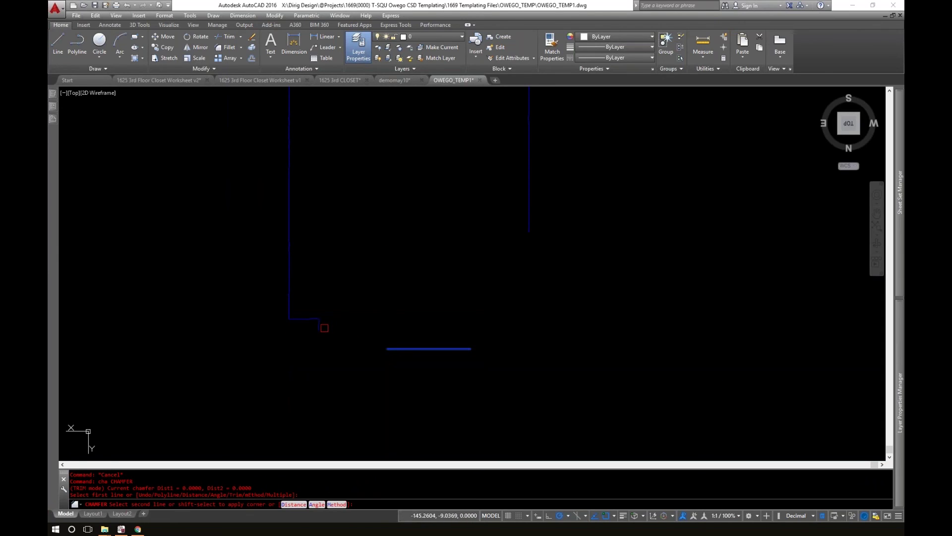
key("Escape")
mouse_move(496, 259)
middle_mouse_down()
mouse_move(493, 332)
mouse_move(505, 342)
middle_mouse_up()
key("Escape")
- Draw a horizontal line about 37 units long outward from the open end of the flattened outline's side wall
key("Return")
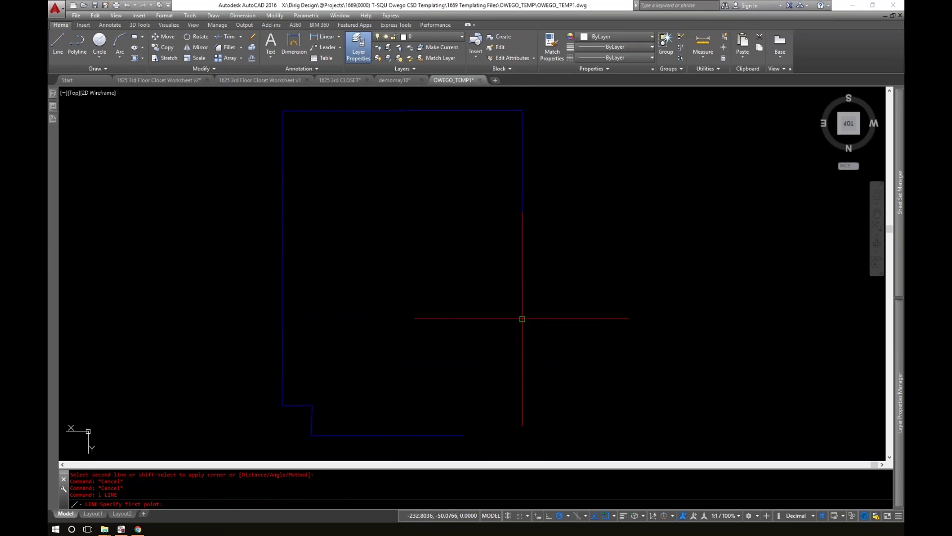
left_click(522, 318)
scroll(607, 320, "up", 4)
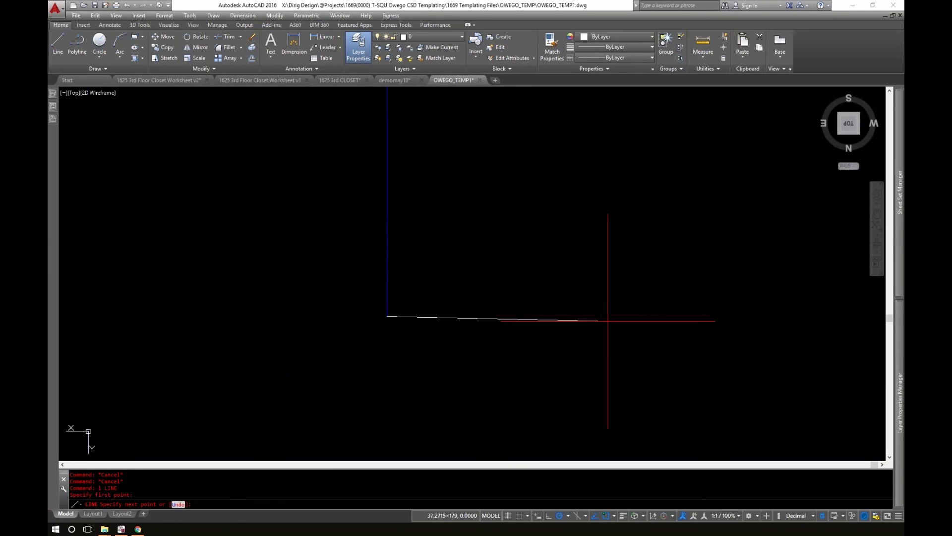
left_click(608, 316)
key("Escape")
scroll(516, 337, "down", 6)
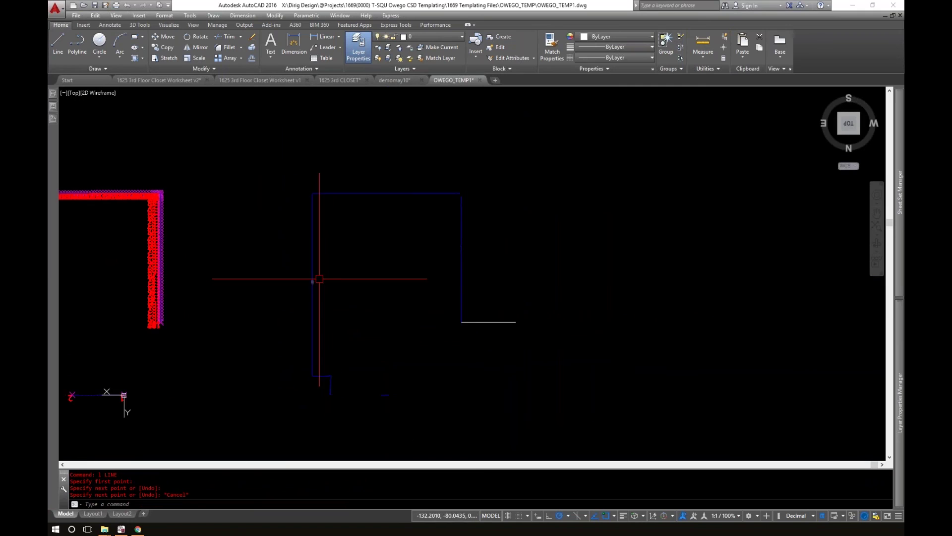
- Join all the lines of the flattened wall outline, including the new horizontal line, into polylines
left_click(312, 165)
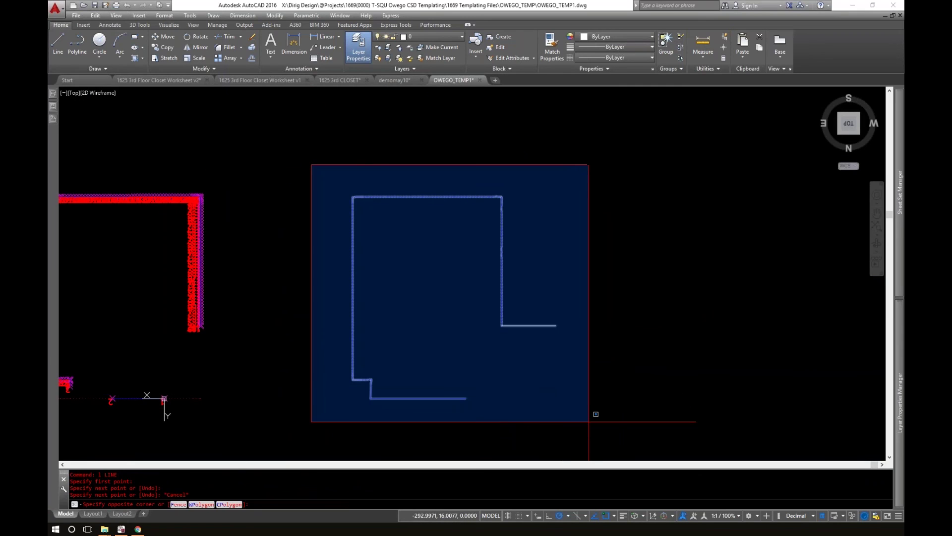
key("Escape")
scroll(424, 346, "up", 2)
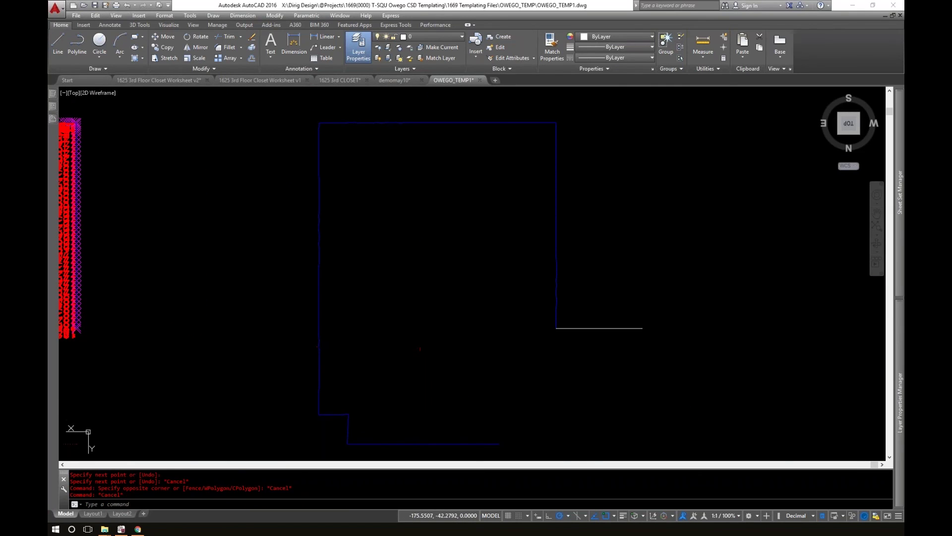
key("Return")
scroll(419, 327, "down", 2)
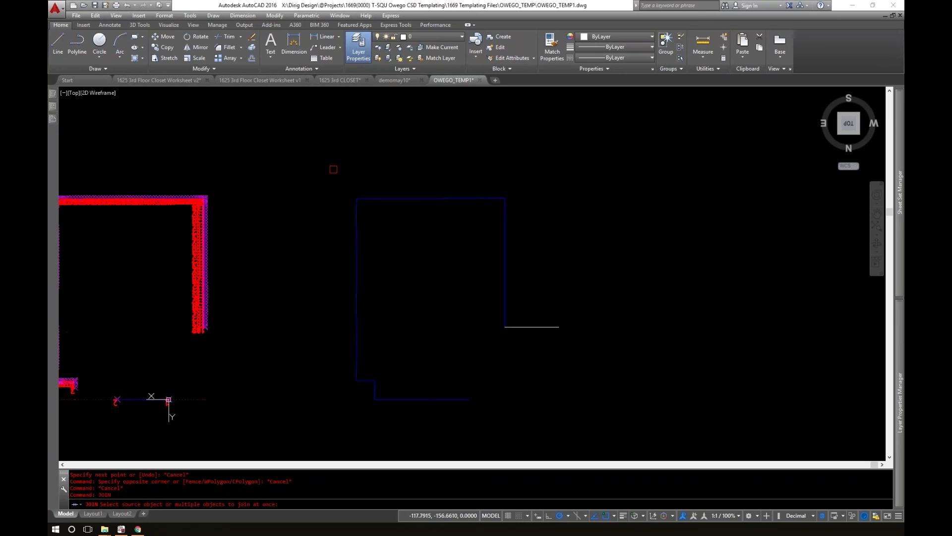
left_click(324, 157)
left_click(691, 412)
key("Return")
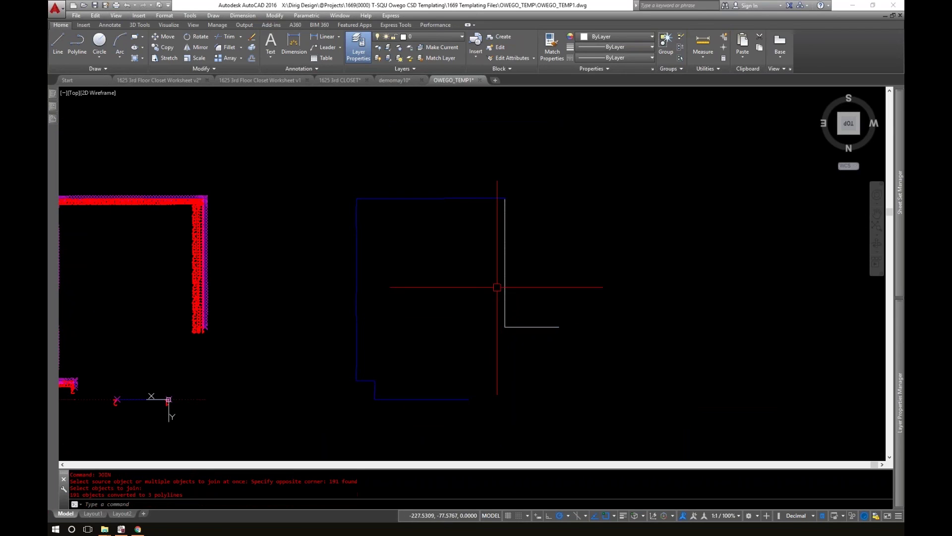
- Stretch the end vertex of the blue wall polyline onto the end of the white side wall line at the outline's corner
left_click(504, 266)
key("Escape")
scroll(507, 192, "up", 4)
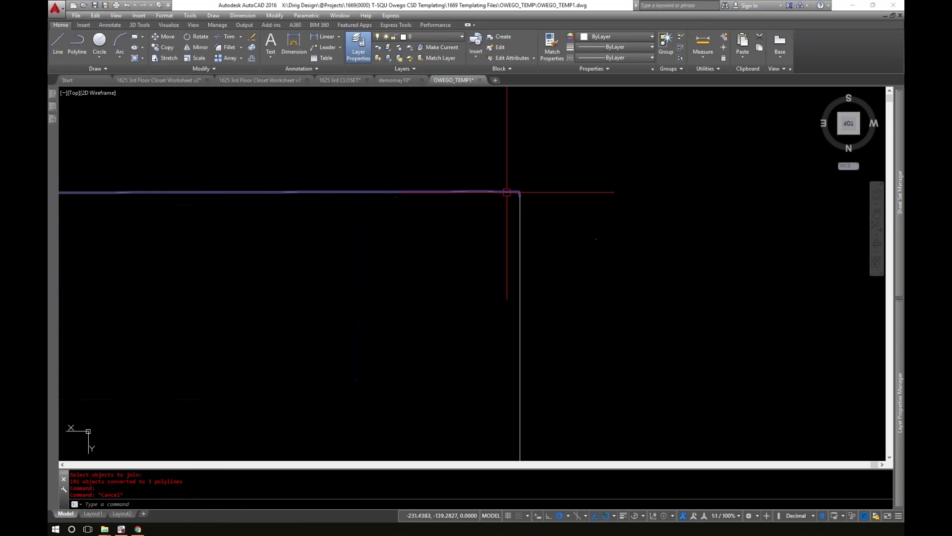
scroll(526, 195, "up", 5)
left_click(485, 197)
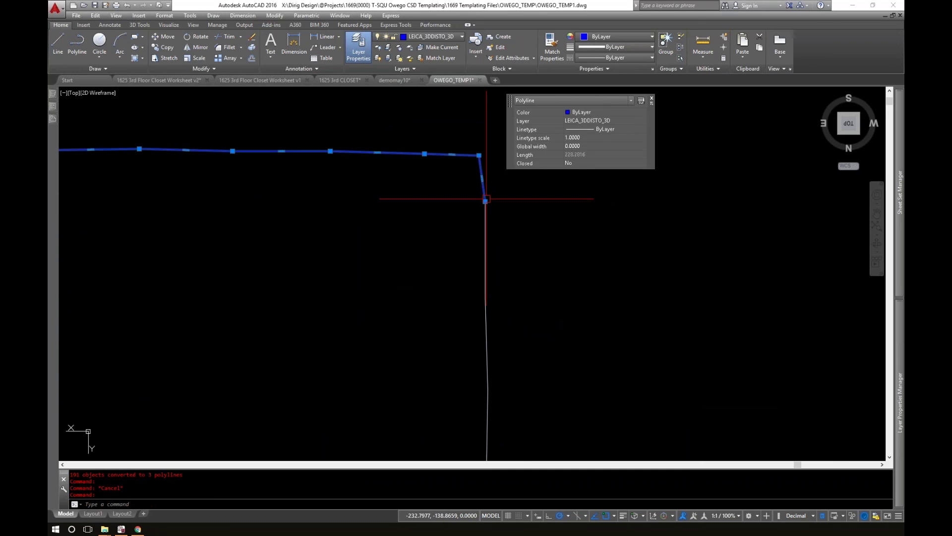
scroll(486, 198, "up", 3)
left_click(487, 200)
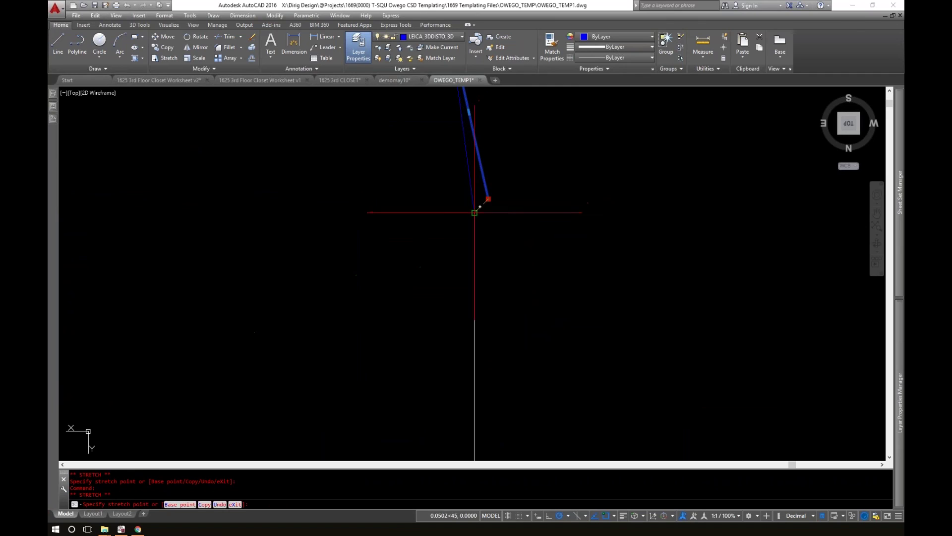
left_click(475, 213)
key("Escape")
key("Escape")
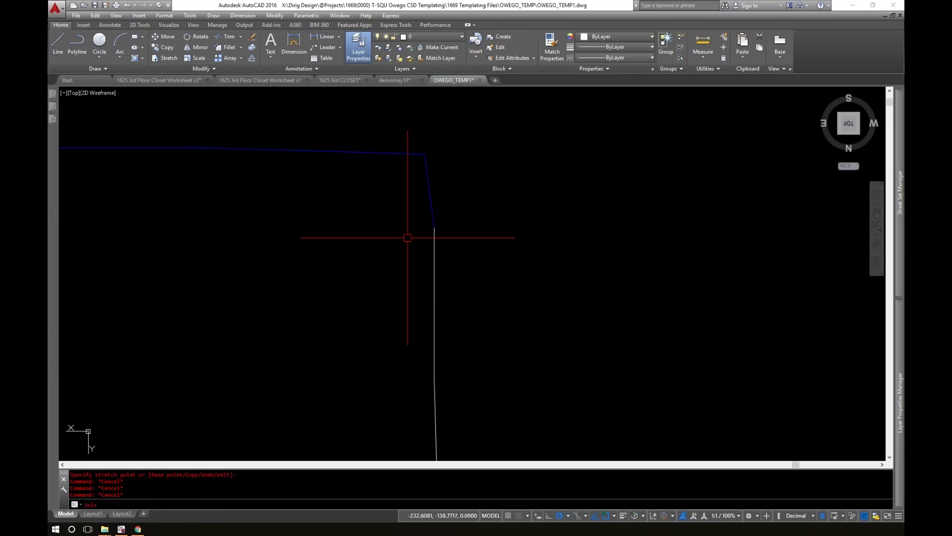
- Join the blue wall polyline and the white side wall polyline that meet at this corner into one polyline
left_click(450, 230)
left_click(407, 183)
key("Return")
scroll(408, 209, "down", 5)
left_click(409, 227)
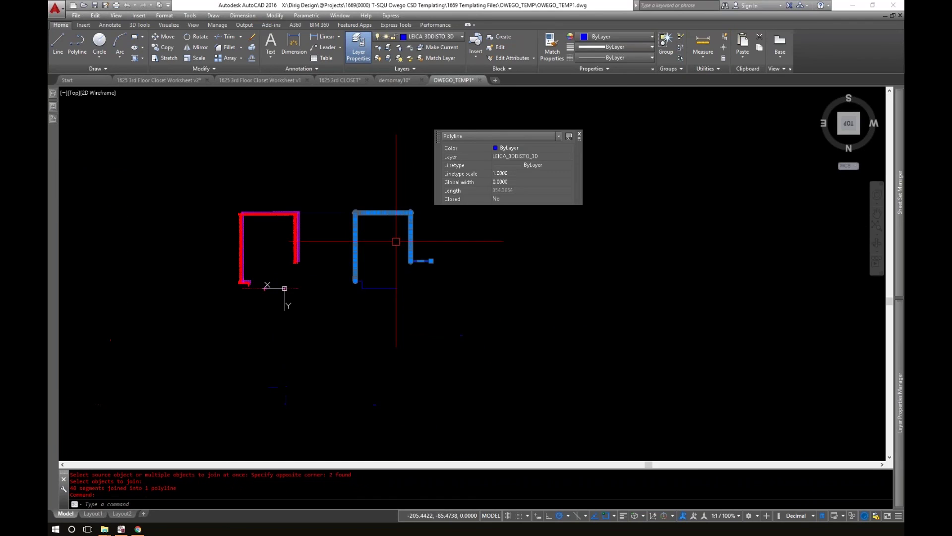
- Join the long side wall polyline with the short wall return polyline at their corner so the flattened outline is one polyline
scroll(378, 268, "up", 3)
scroll(333, 301, "up", 5)
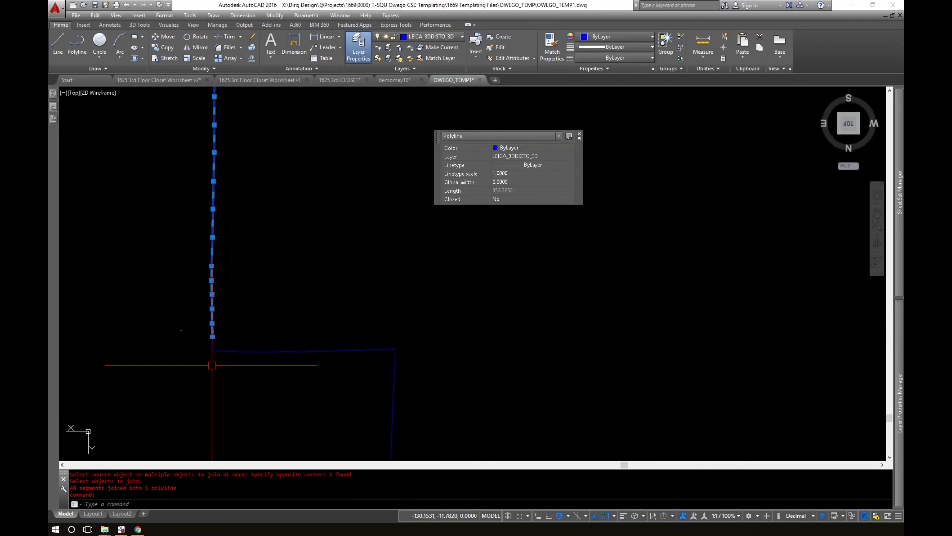
key("Escape")
key("Escape")
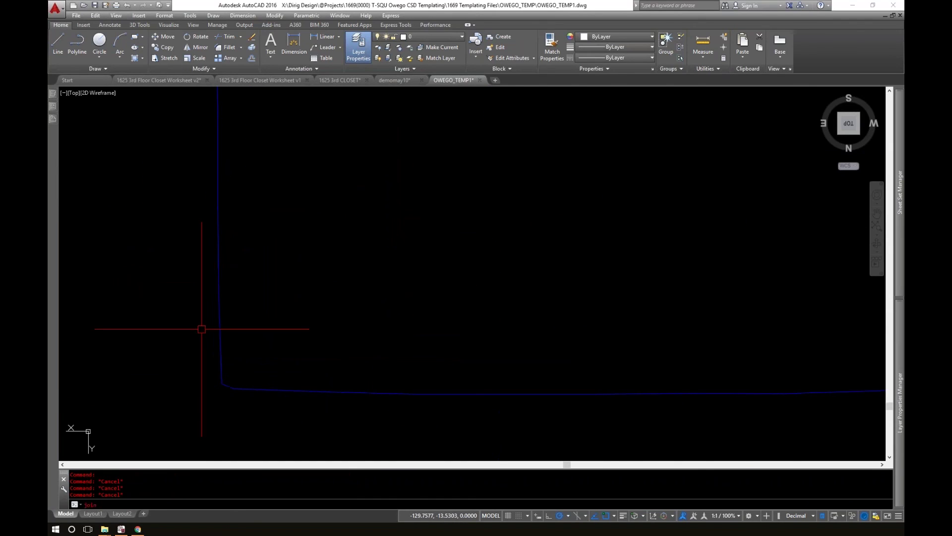
left_click(284, 354)
left_click(202, 300)
key("Return")
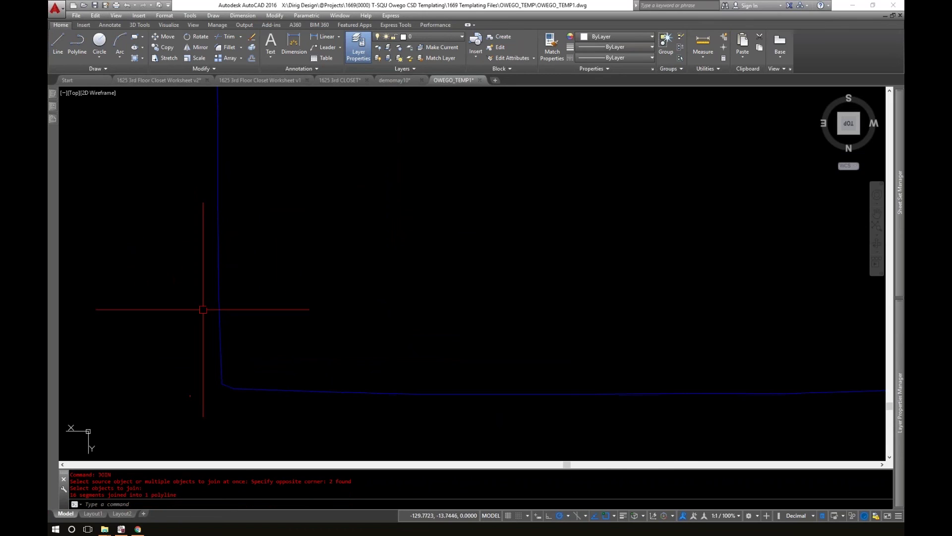
left_click(215, 310)
scroll(205, 308, "down", 6)
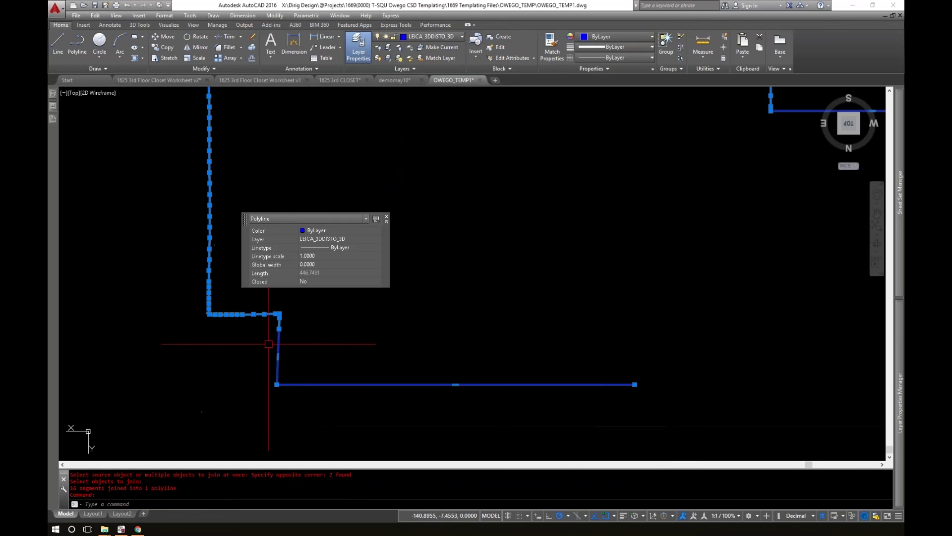
scroll(301, 359, "down", 2)
key("Escape")
scroll(521, 315, "down", 4)
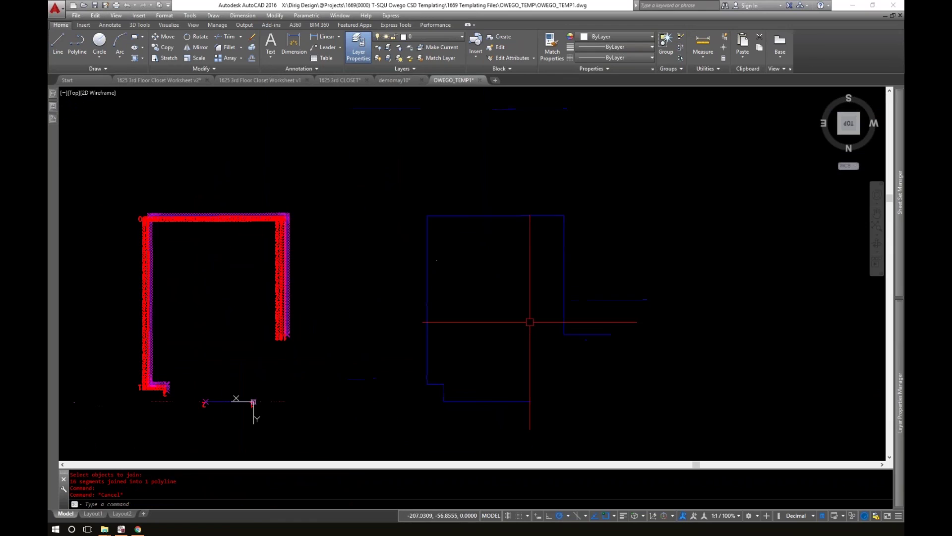
- Examine the joined wall outline for continuity, its short return and corners for squareness, and its walls for straightness
left_click(562, 297)
scroll(498, 337, "up", 3)
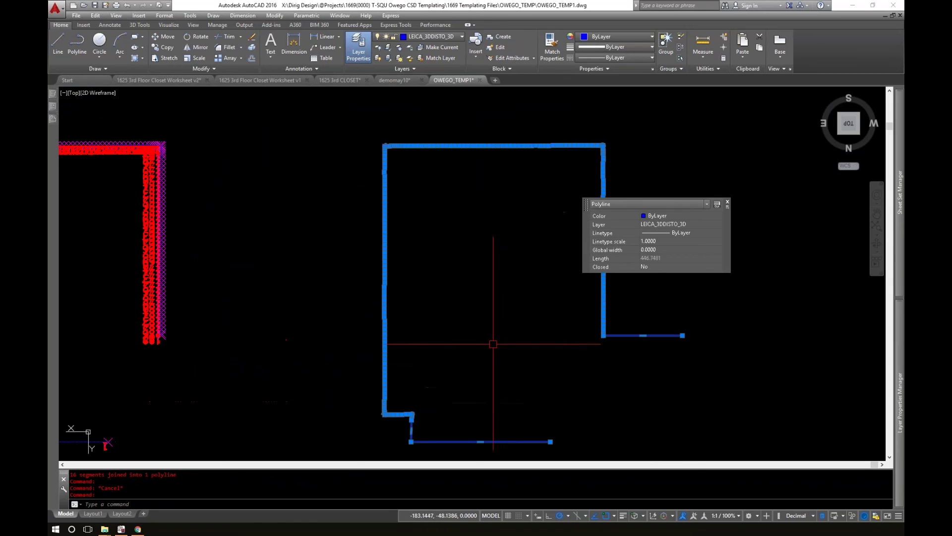
middle_click_drag(493, 345, 459, 317)
key("Escape")
scroll(347, 353, "up", 4)
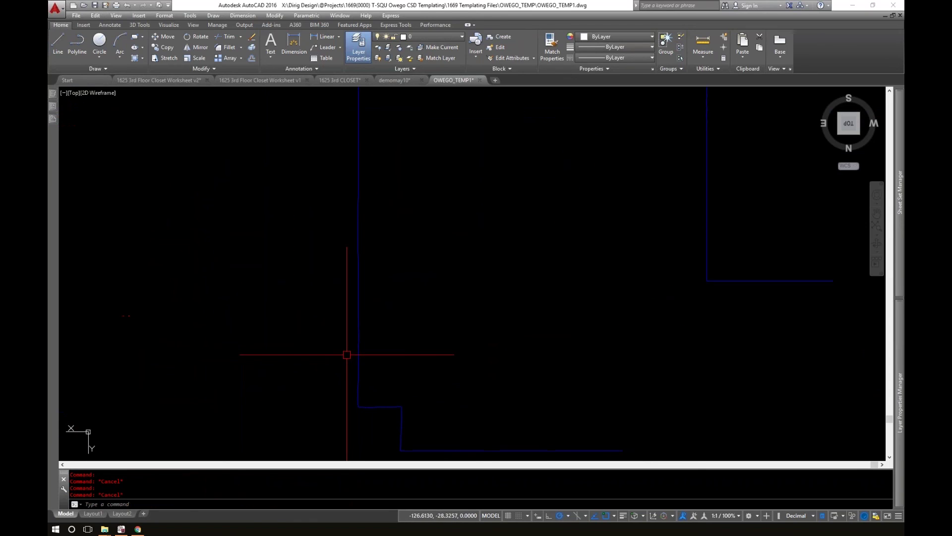
scroll(357, 380, "up", 2)
scroll(348, 252, "down", 1)
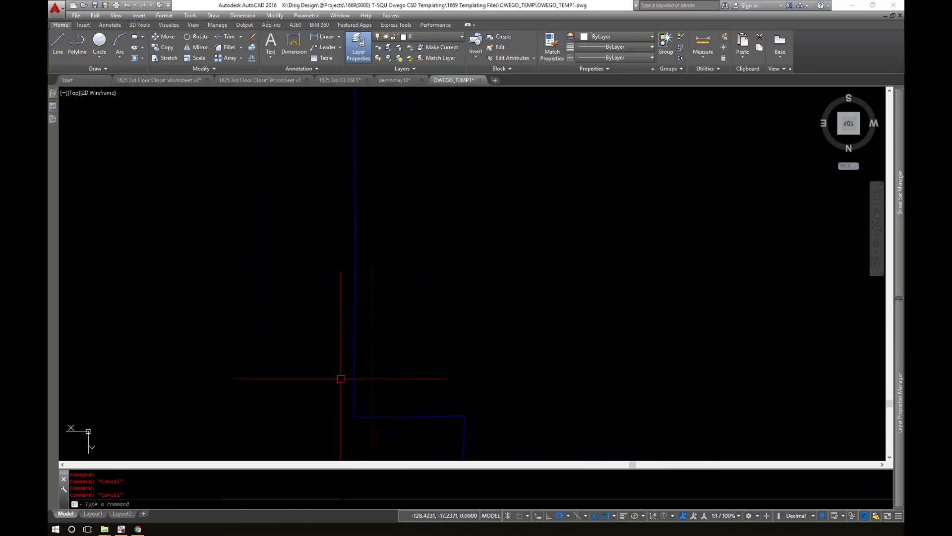
scroll(354, 379, "down", 5)
scroll(347, 314, "up", 6)
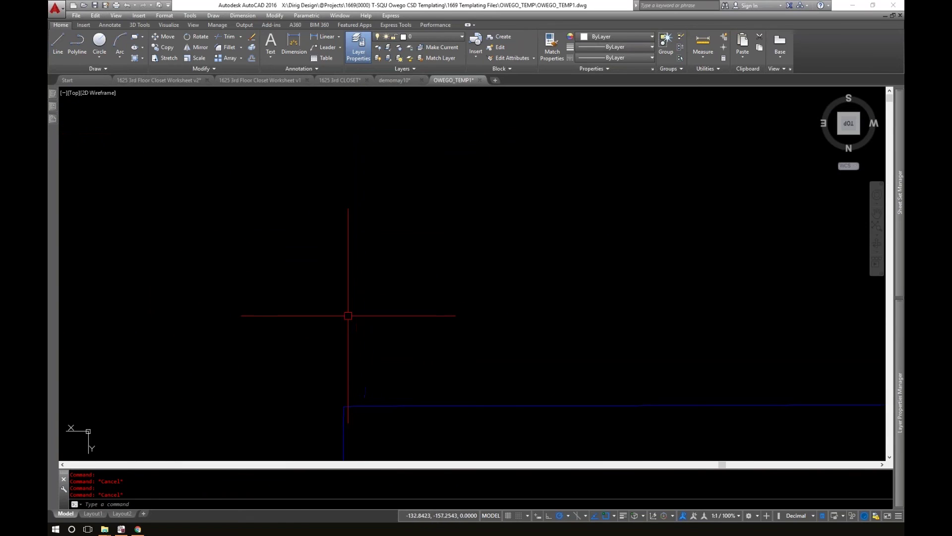
middle_click_drag(343, 414, 329, 203)
scroll(330, 277, "up", 2)
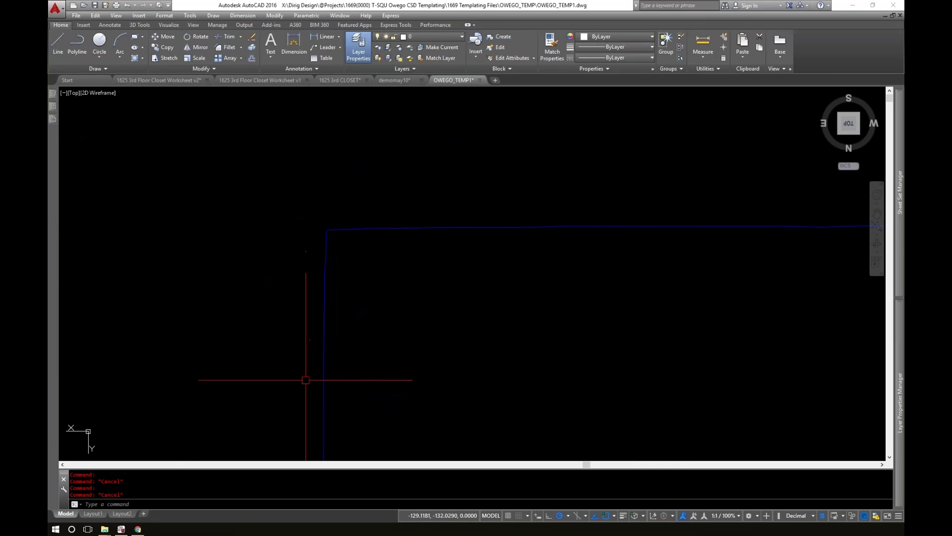
scroll(294, 273, "down", 3)
scroll(303, 271, "down", 3)
middle_click_drag(329, 341, 360, 252)
middle_click_drag(359, 333, 357, 315)
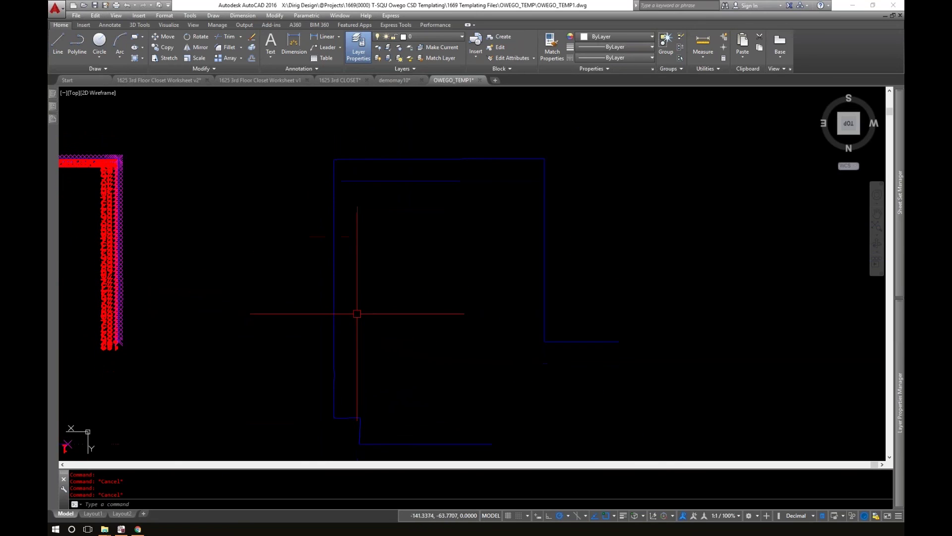
- Compare the joined wall outline with the dimensioned countertop drawing shown in the Snipping Tool
left_click(334, 342)
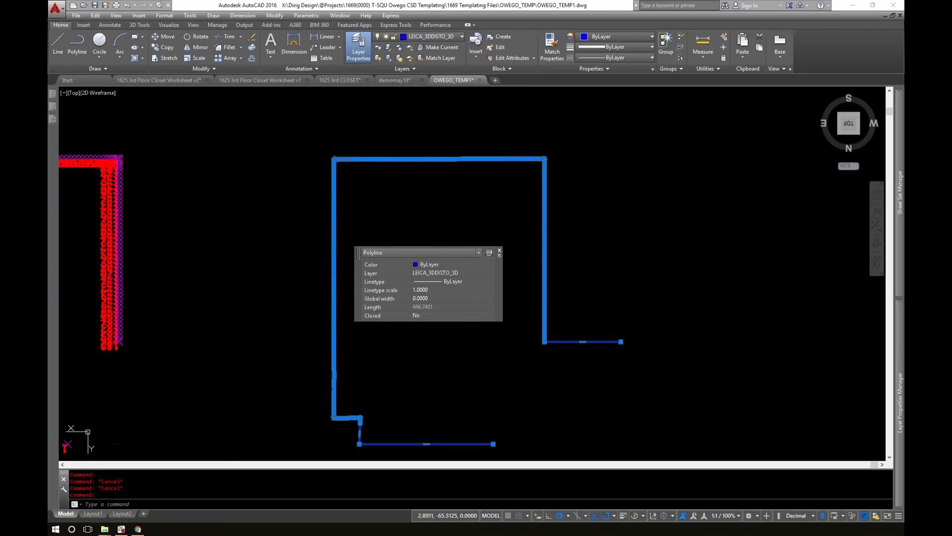
left_click_drag(904, 44, 652, 67)
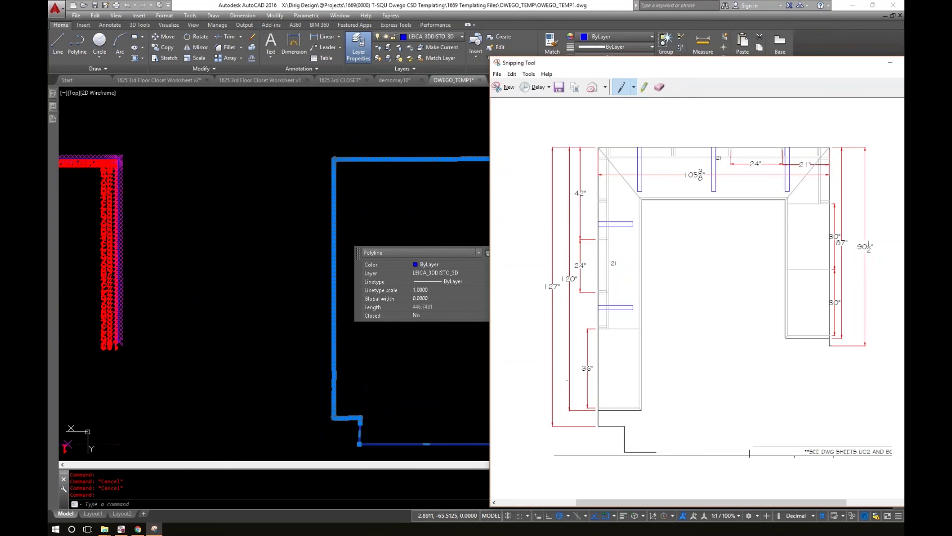
left_click(394, 362)
key("Escape")
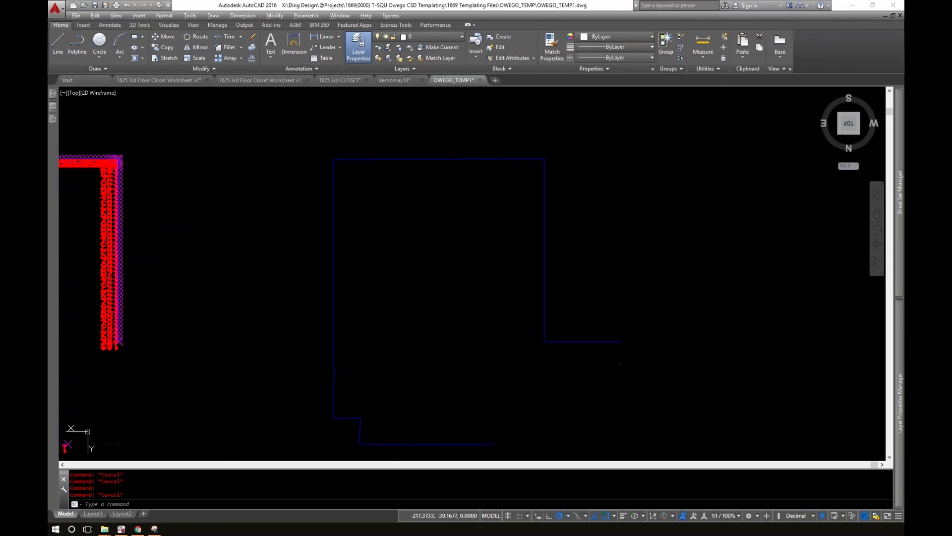
key("alt+Tab")
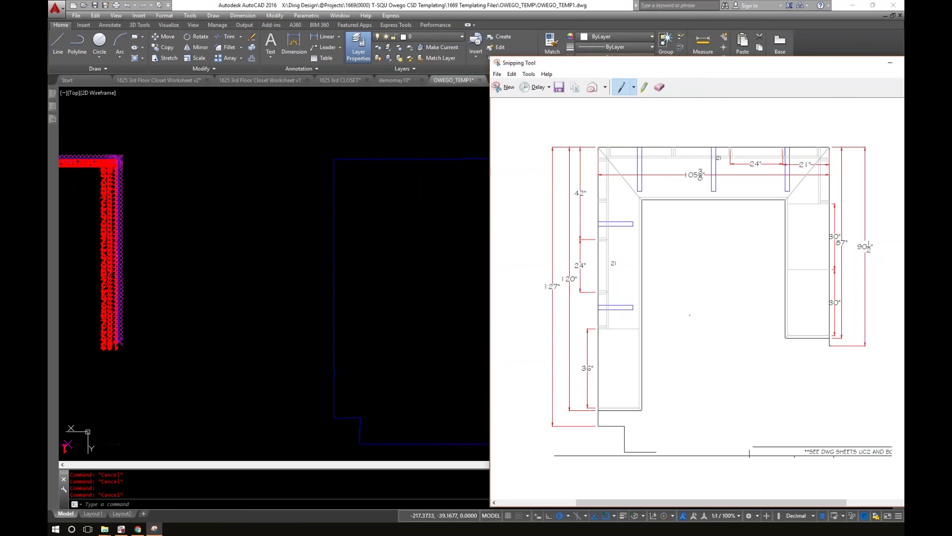
key("alt+Tab")
left_click(340, 368)
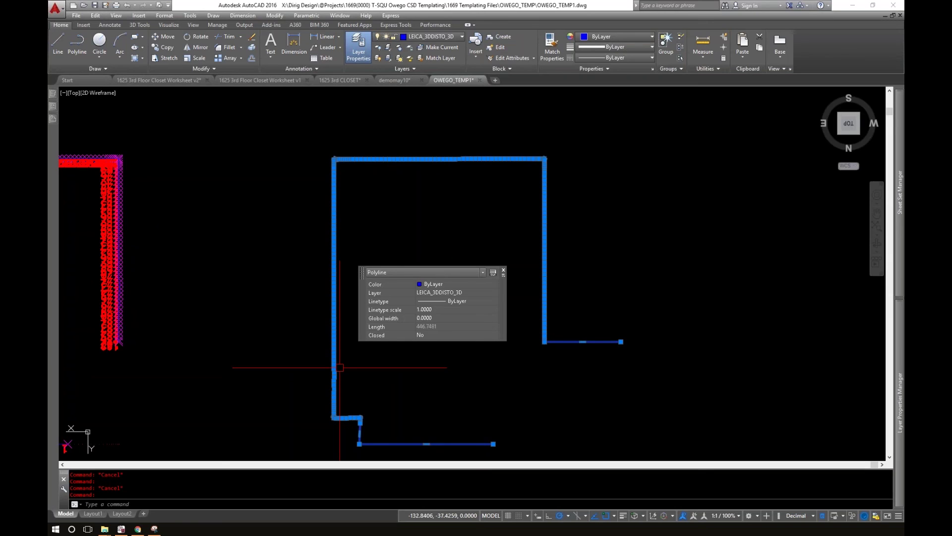
key("Escape")
left_click(421, 204)
key("Escape")
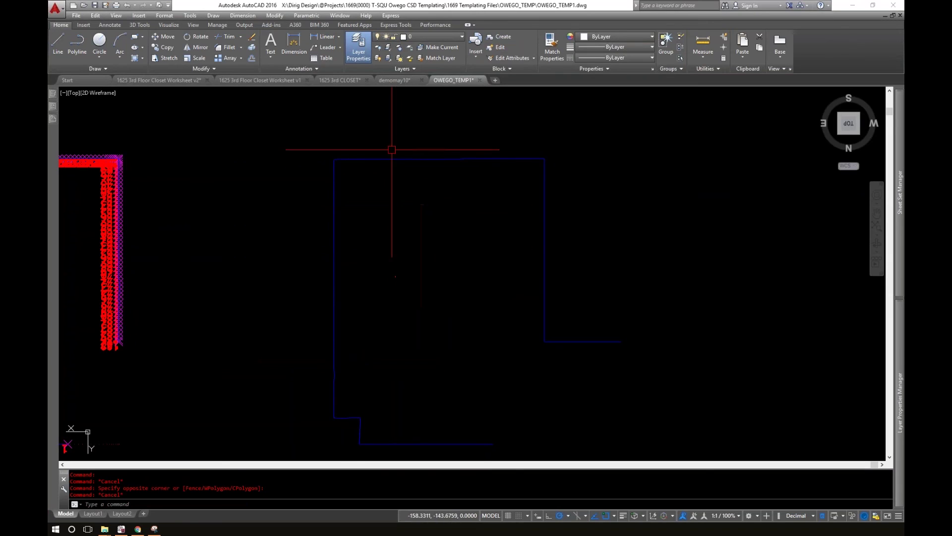
- Switch to the 1625 3rd CLOSET drawing and look over its numbered survey points and lines
mouse_move(351, 81)
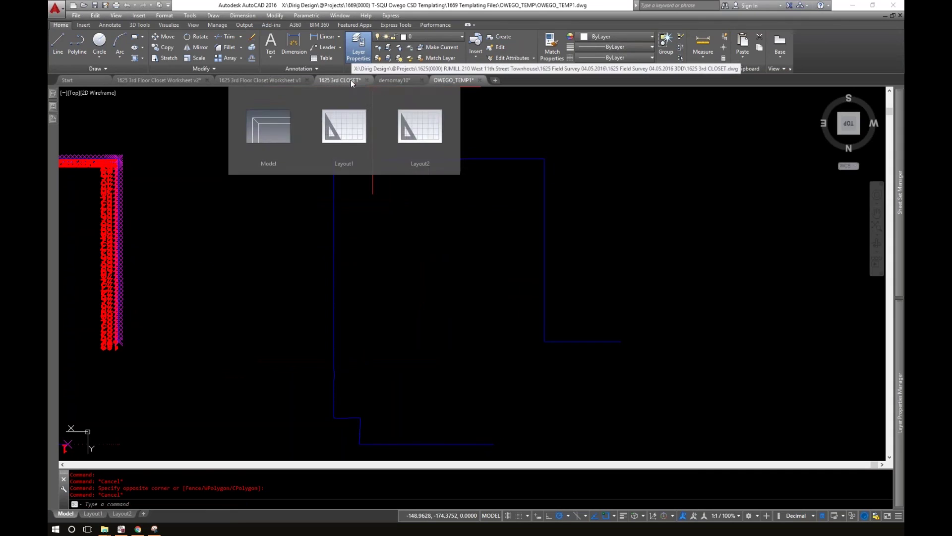
left_click(351, 79)
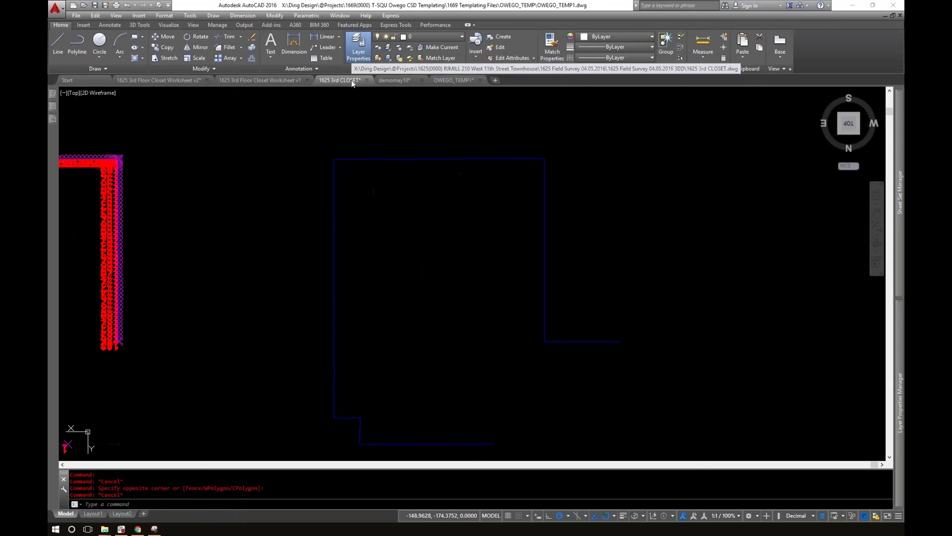
left_click(410, 279)
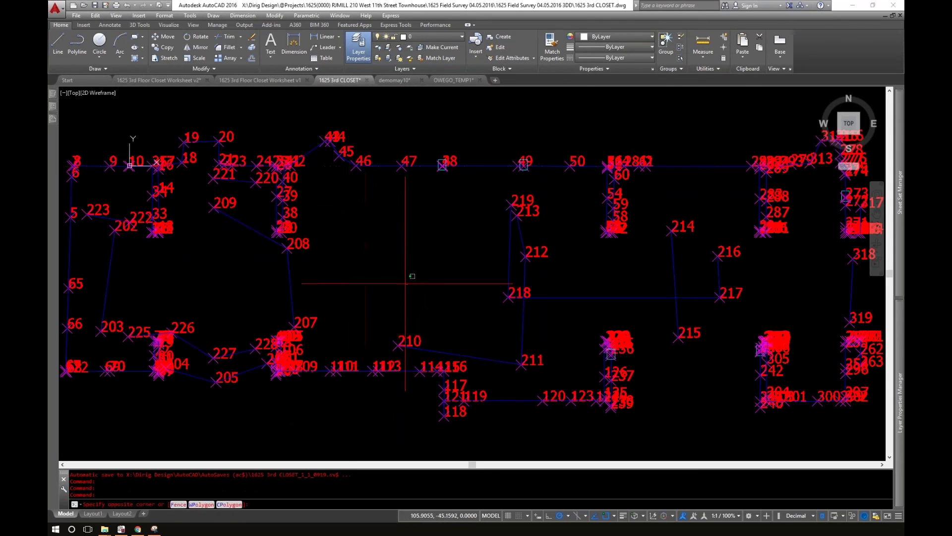
scroll(406, 278, "down", 2)
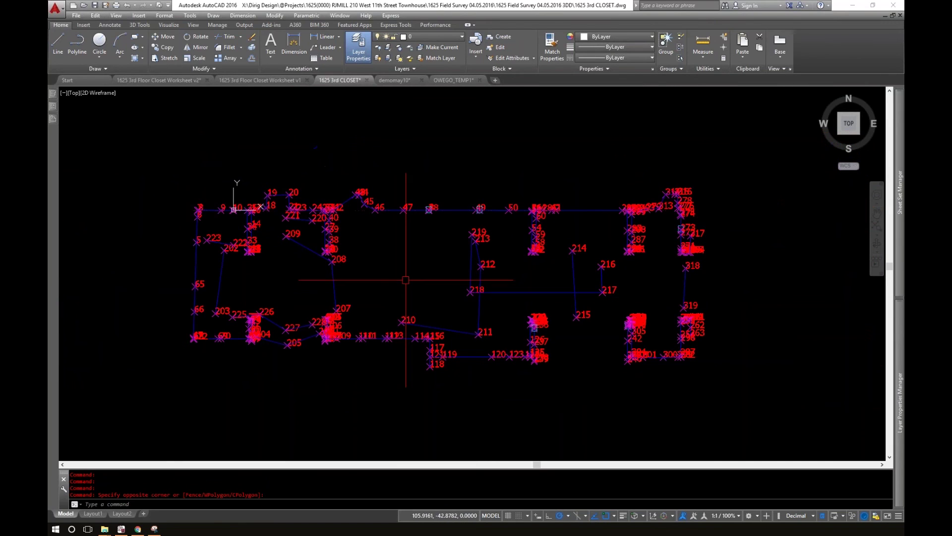
scroll(407, 260, "up", 2)
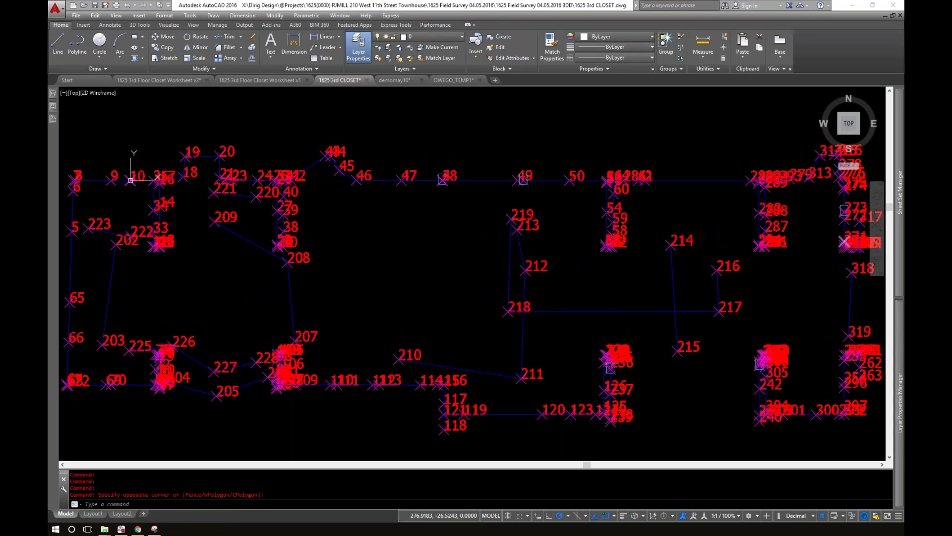
- Switch to File Explorer and open the photo IMG_4466.JPG from the 1625 Field Survey 04.05.2016 Canon folder
key("alt+Tab")
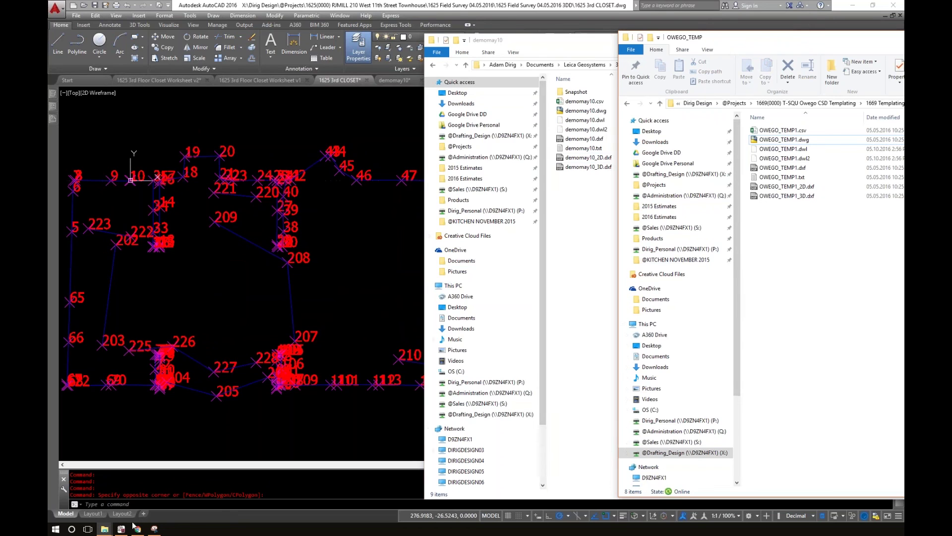
mouse_move(112, 531)
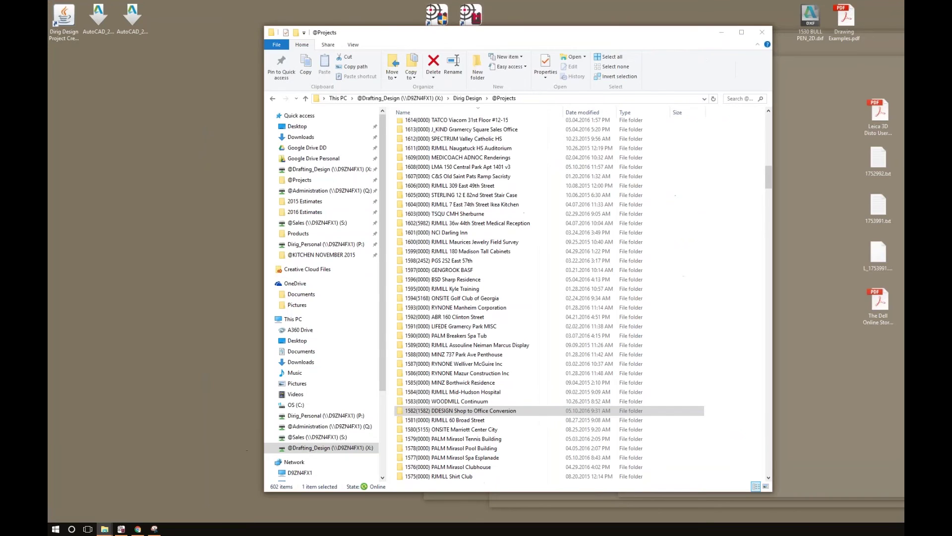
left_click(91, 481)
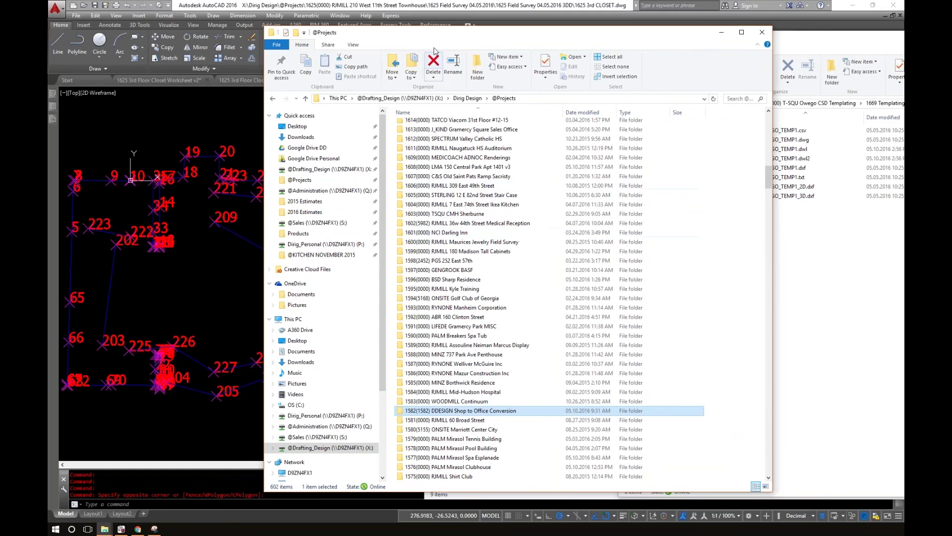
left_click_drag(516, 33, 904, 42)
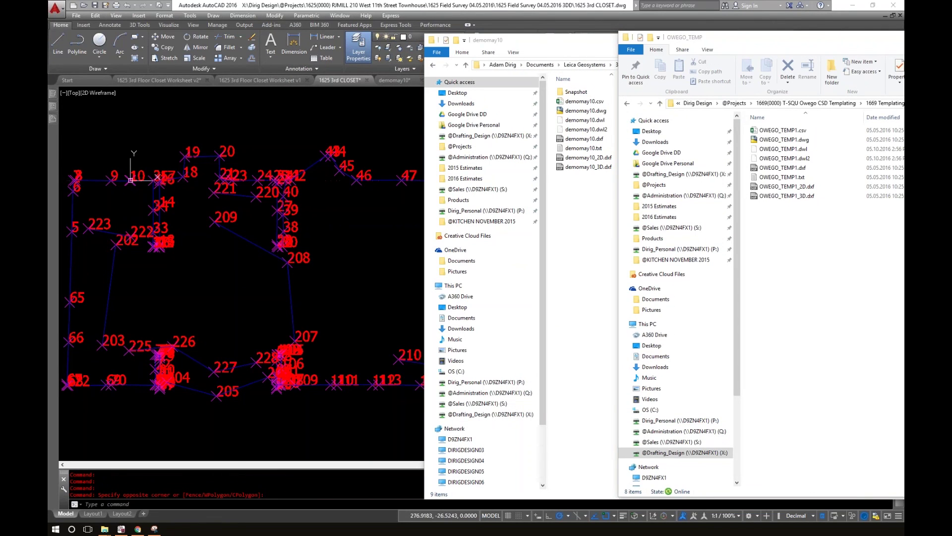
left_click_drag(47, 61, 680, 19)
double_click(393, 161)
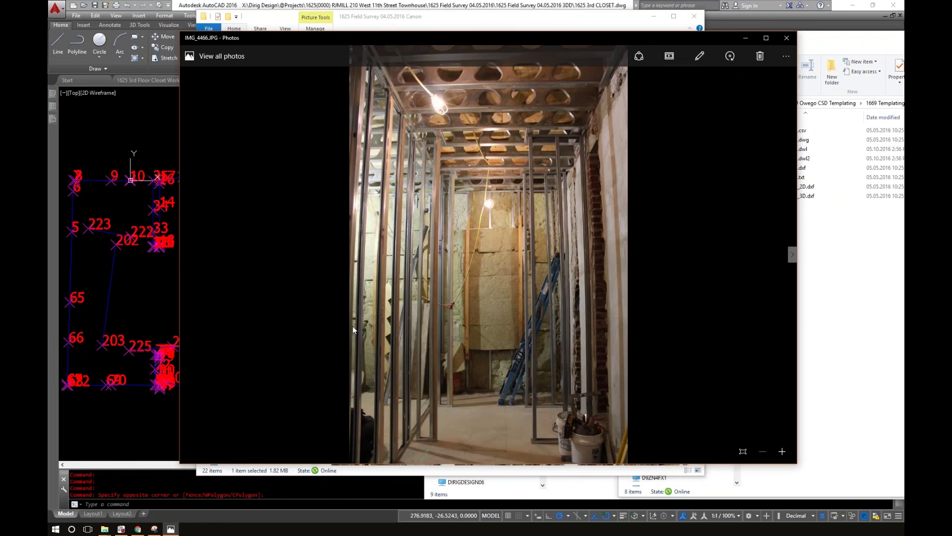
- Browse forward through the closet field survey photos from IMG_4466.JPG to IMG_4479.JPG
key("Right")
key("Right")
key("Right")
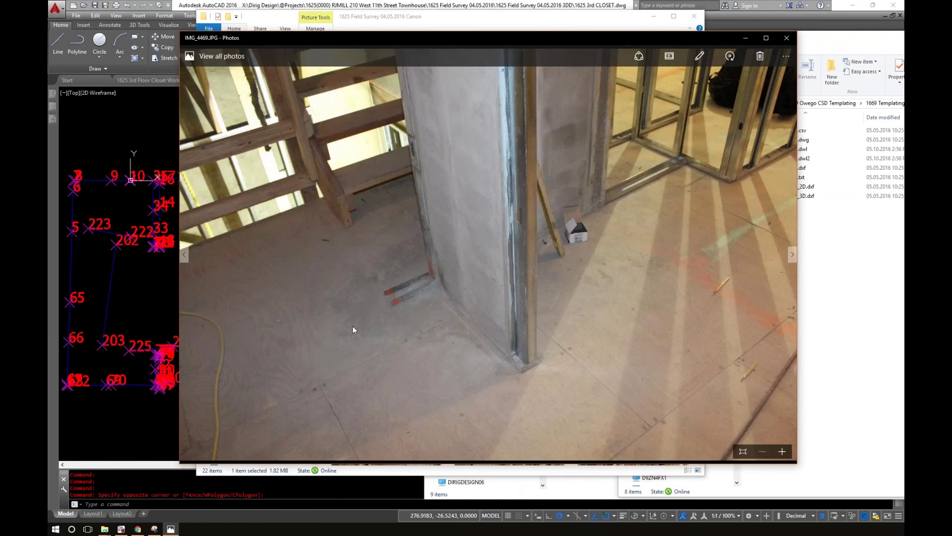
key("Right")
key("Right")
key("Right")
key("Right")
key("Right")
key("Right")
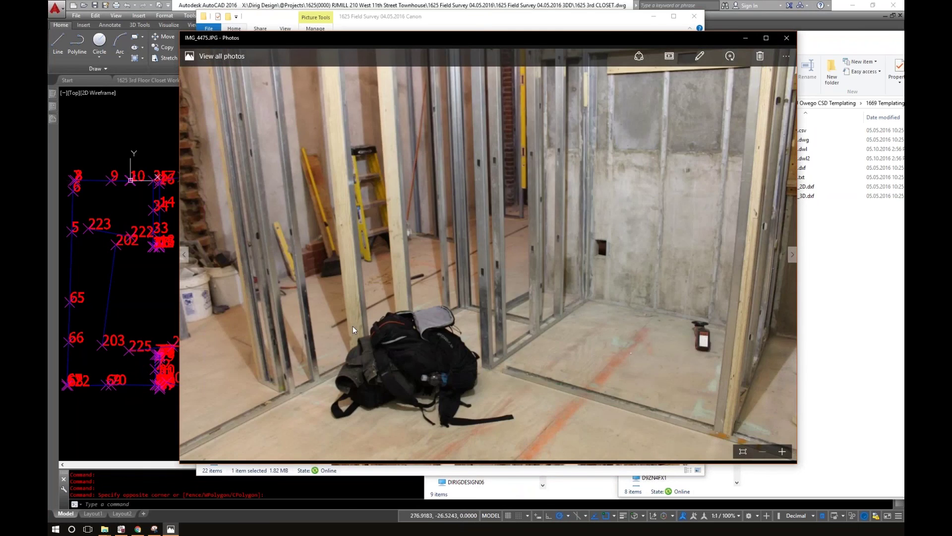
key("Right")
key("Right")
key("Right")
key("Right")
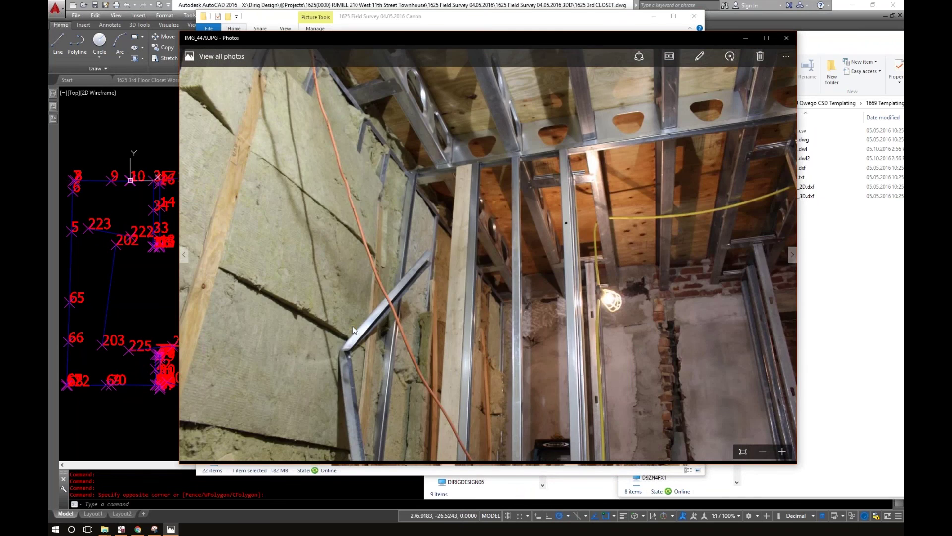
- View the photo after IMG_4479.JPG, minimize the photo folder window and return to the 1625 3rd CLOSET drawing
key("Right")
left_click(451, 26)
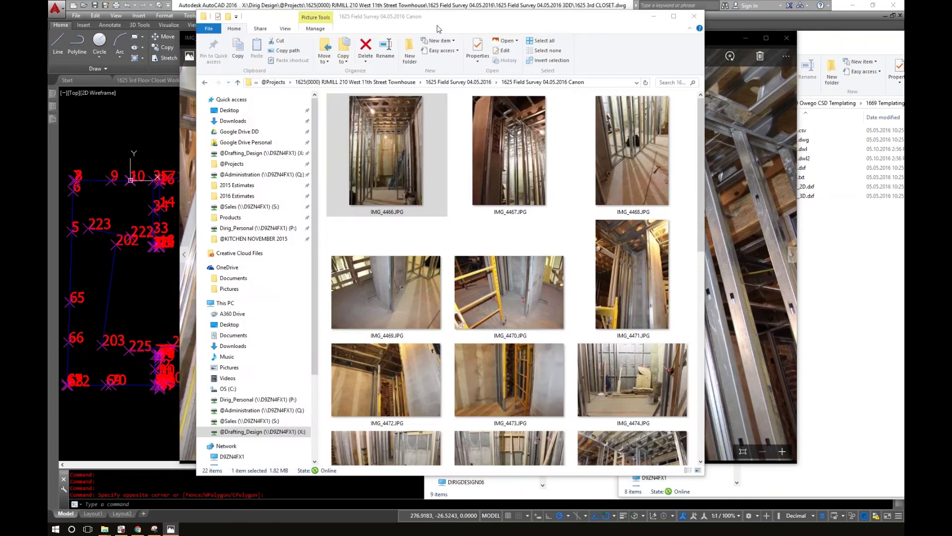
left_click(654, 16)
left_click(157, 118)
left_click(451, 294)
key("Escape")
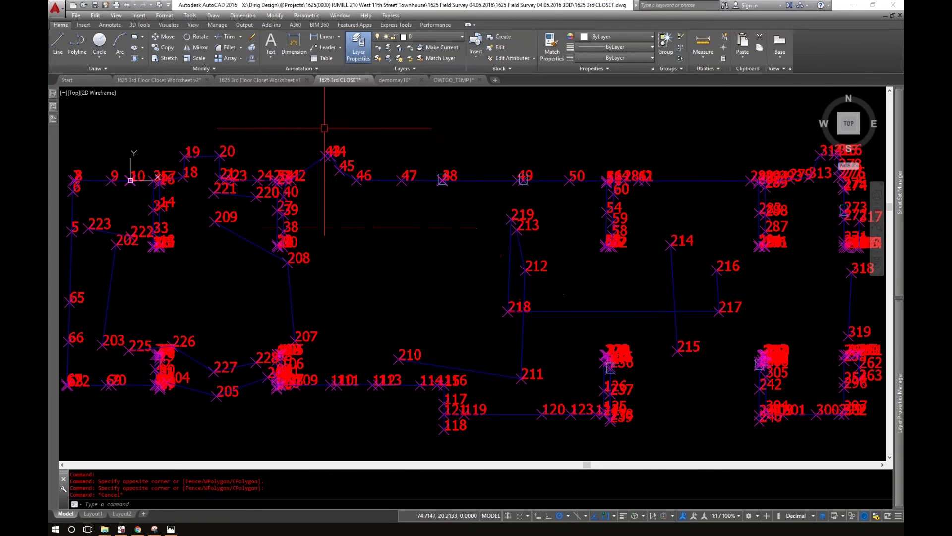
- Turn off the layers LEICA_3DDISTO_ID and LEICA_3DDISTO_POINT_ENTITY
left_click(415, 38)
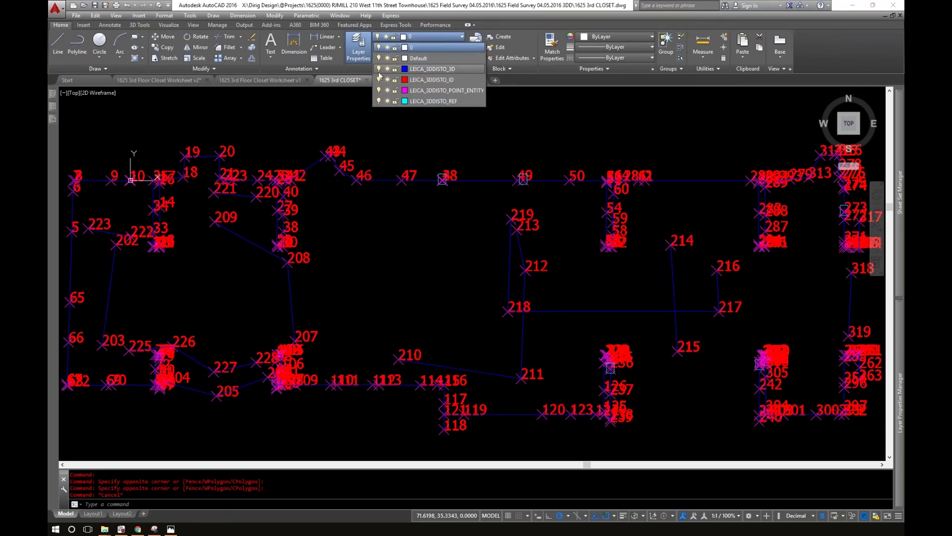
left_click(380, 80)
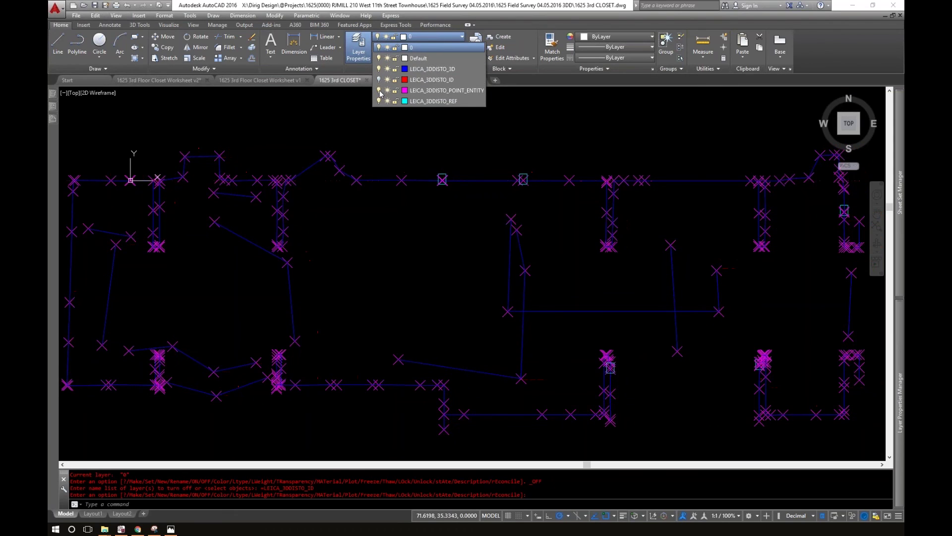
left_click(379, 90)
key("Escape")
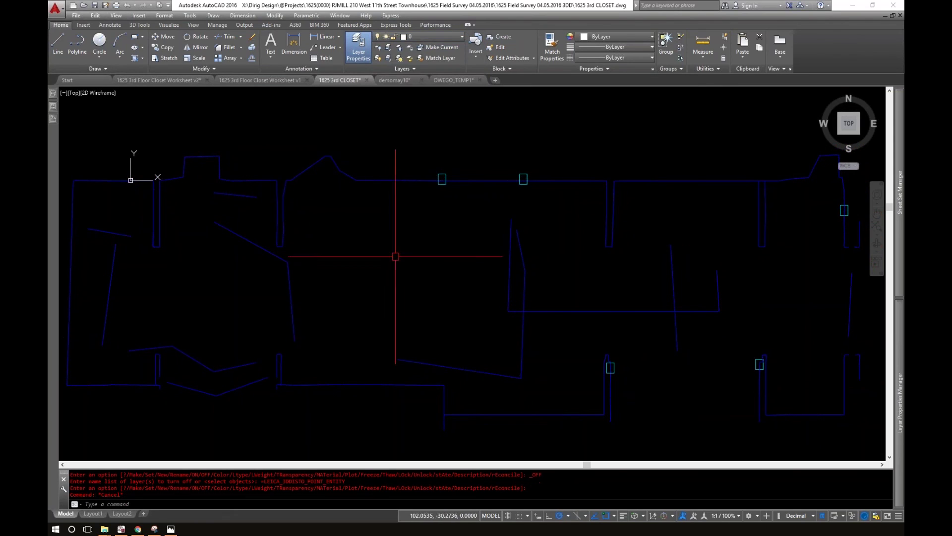
- Orbit the closet survey in 3D to examine the different heights of its measured lines, and restore the Top view
scroll(396, 256, "down", 2)
left_click(760, 293)
key("Escape")
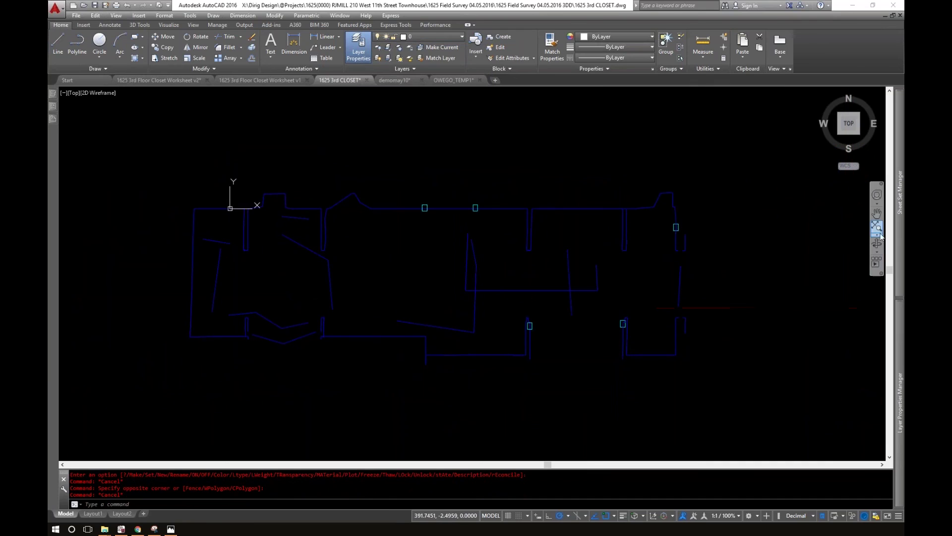
left_click(877, 243)
left_click_drag(382, 347, 391, 321)
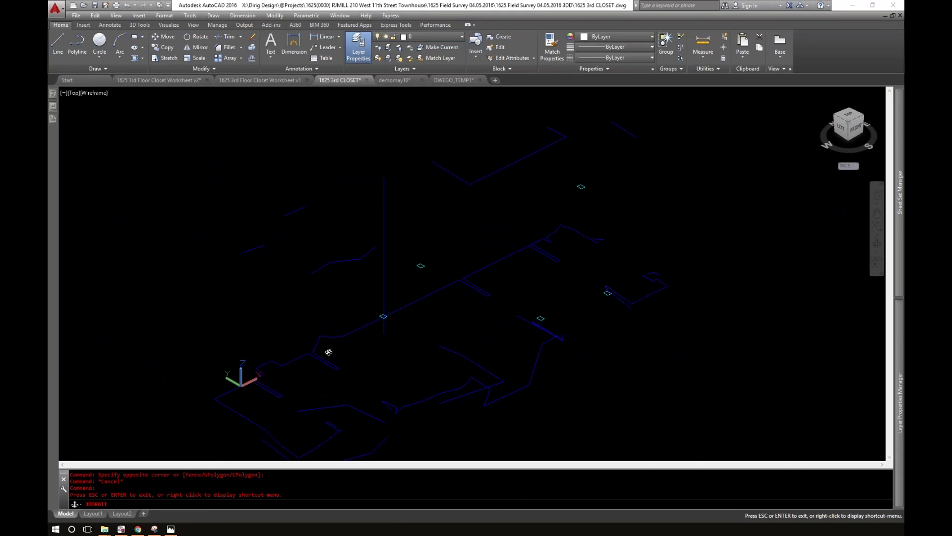
key("Escape")
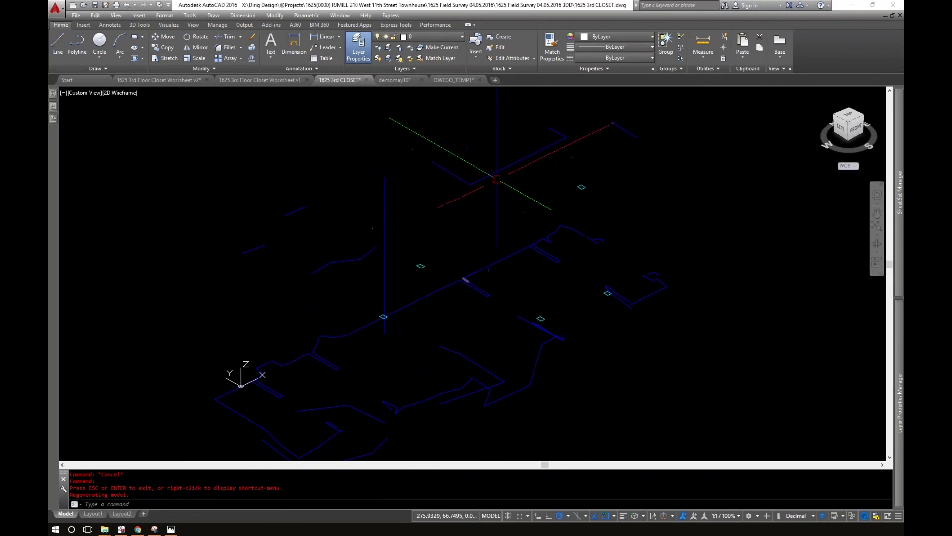
key("Escape")
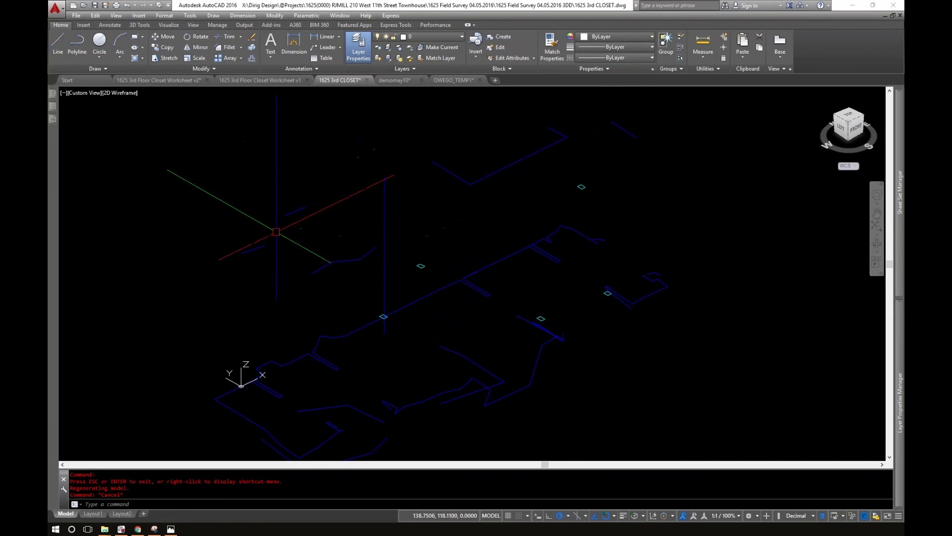
middle_click_drag(340, 291, 321, 200)
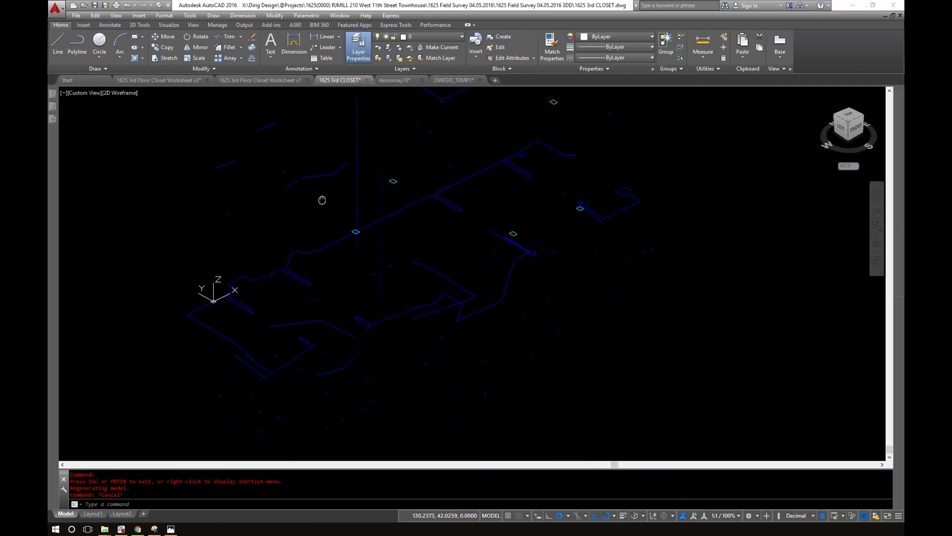
left_click(877, 243)
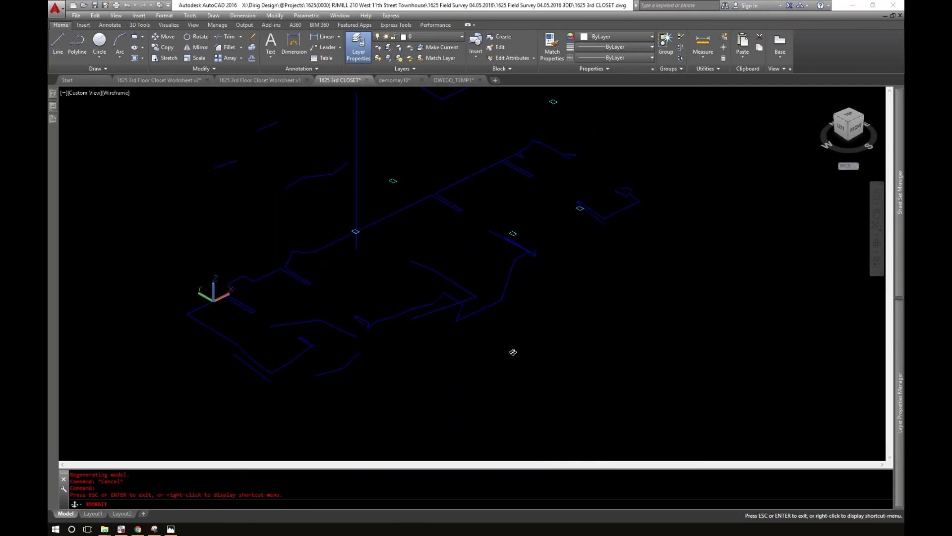
left_click_drag(512, 351, 469, 269)
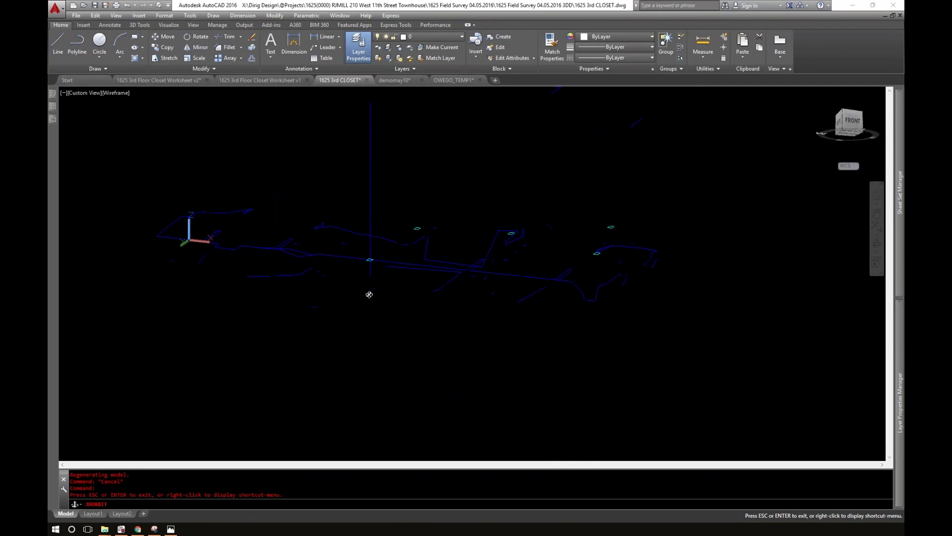
key("Escape")
left_click(849, 113)
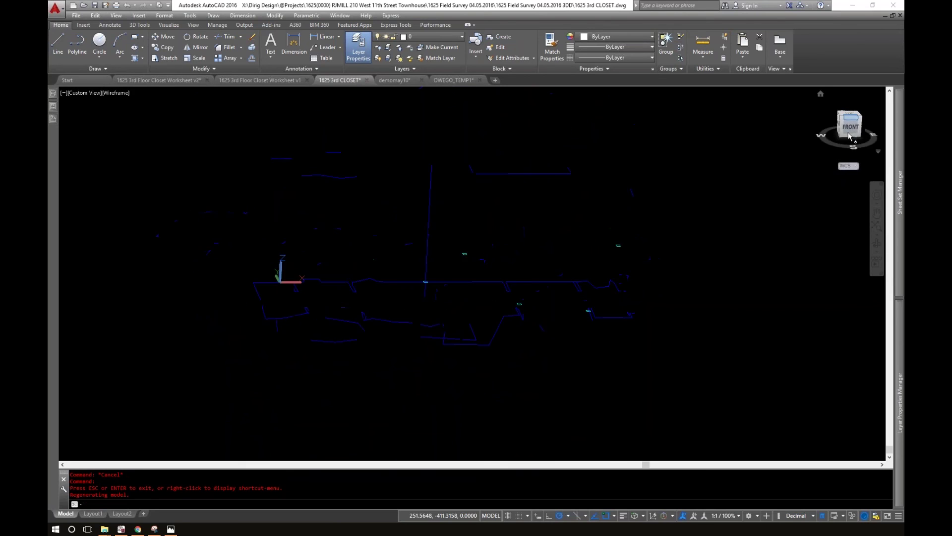
left_click(850, 116)
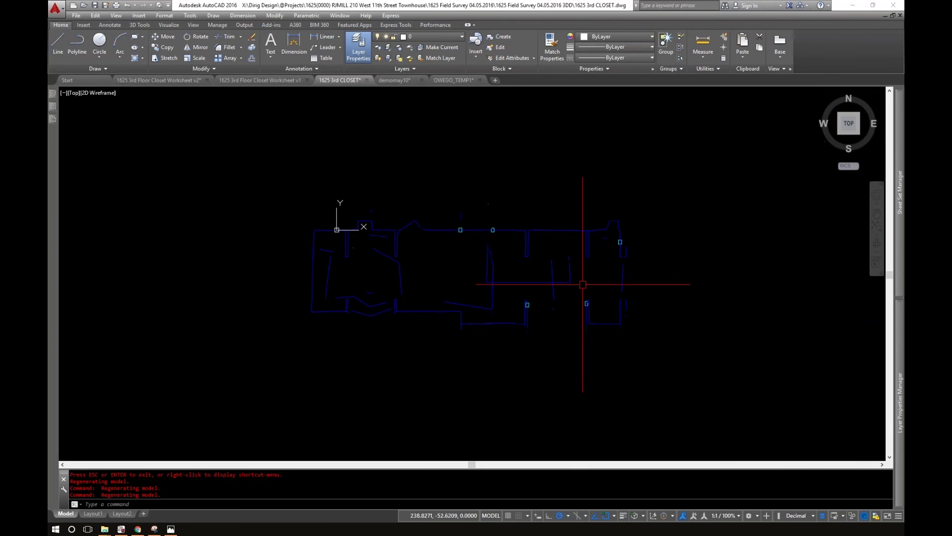
- Select the 18 stray lines inside and across the closet's wall outline and hide them, leaving the walls and reference markers shown
left_click(652, 286)
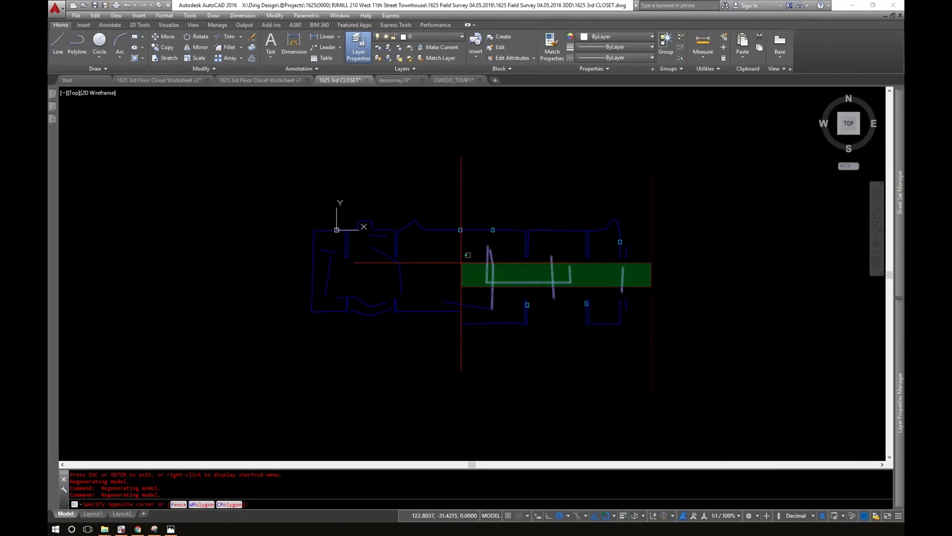
left_click(462, 269)
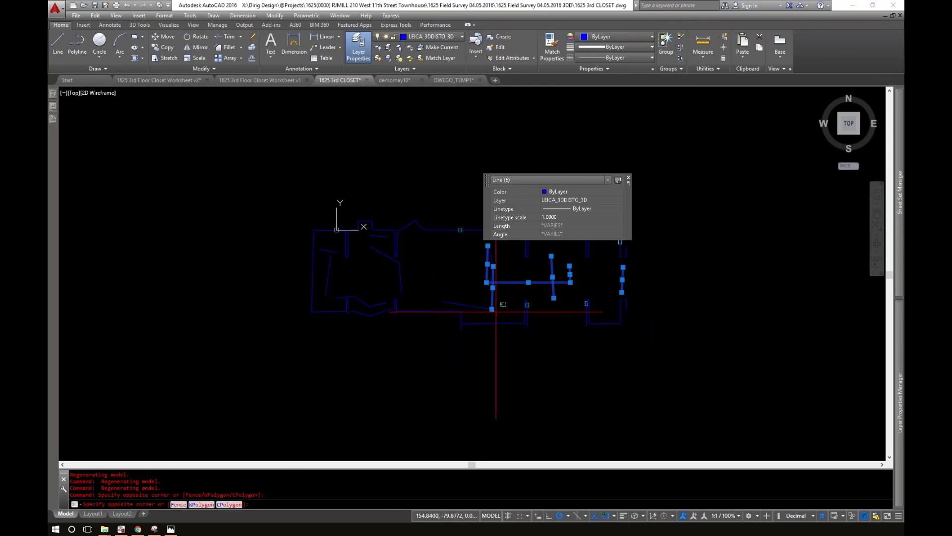
left_click(462, 260)
left_click(563, 307)
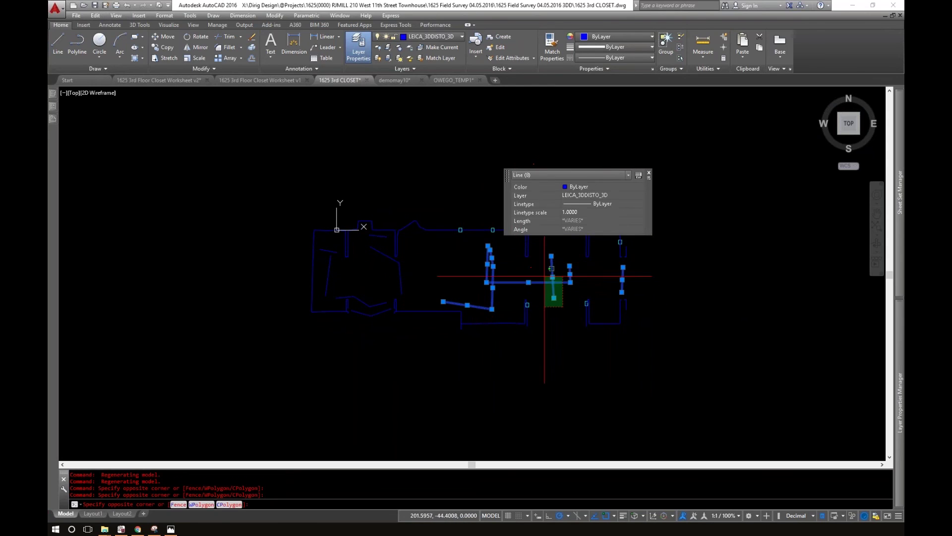
left_click(545, 276)
left_click(419, 281)
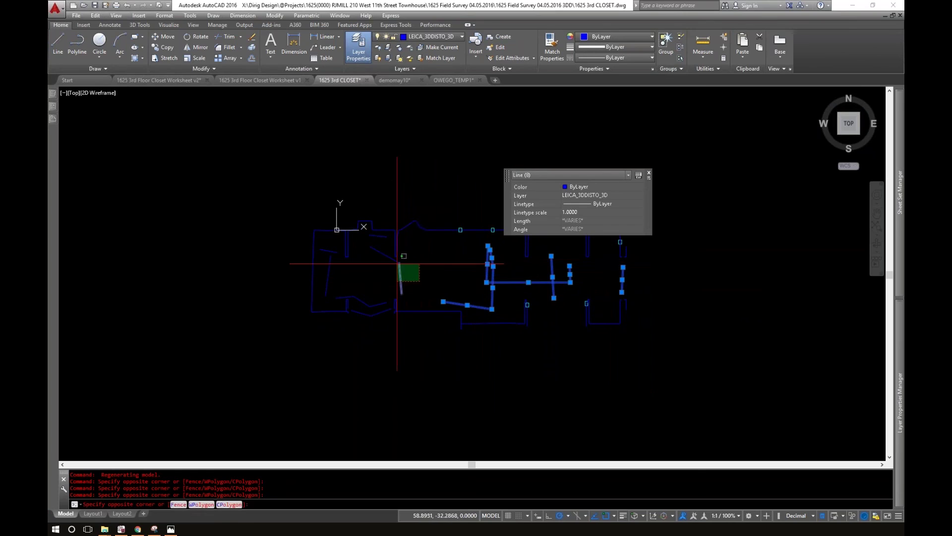
left_click(396, 262)
scroll(382, 242, "up", 2)
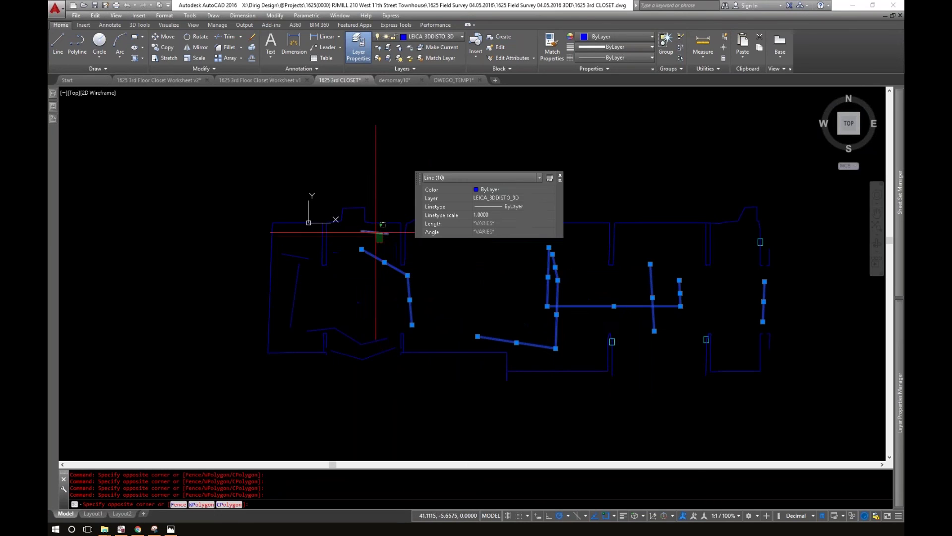
left_click(295, 296)
left_click(285, 255)
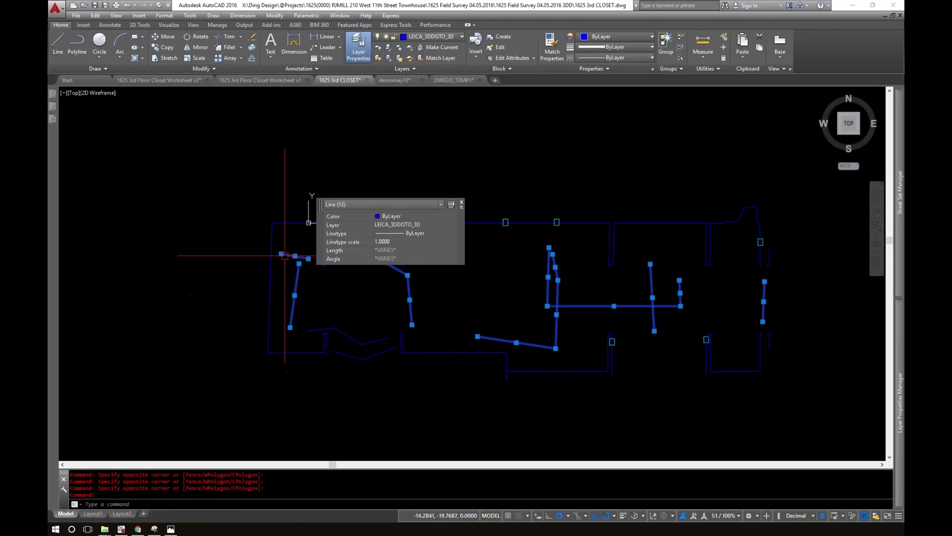
left_click(385, 383)
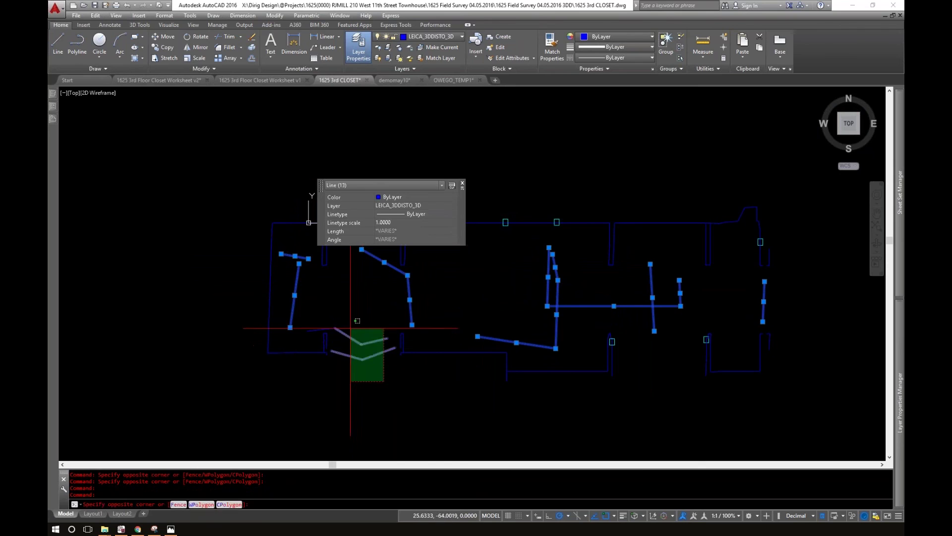
left_click(316, 327)
left_click(313, 326)
left_click(313, 330)
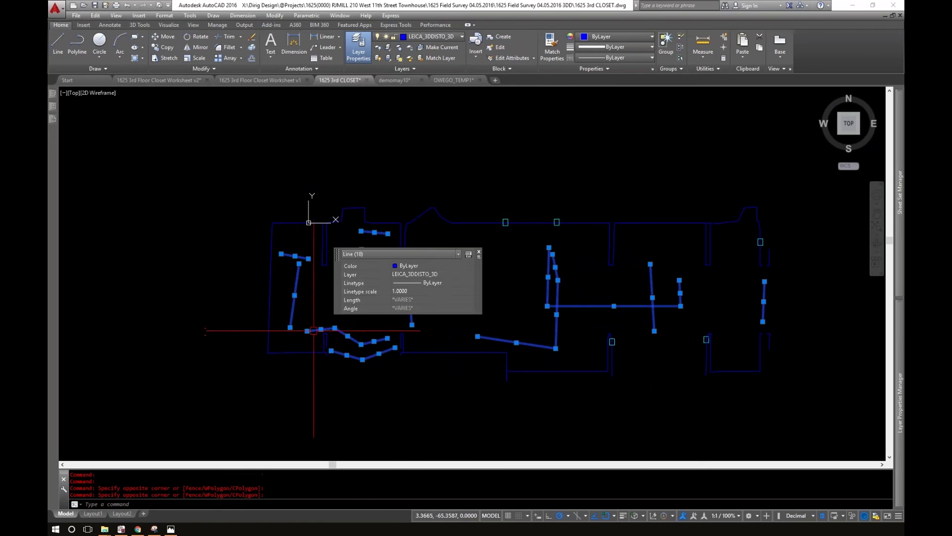
right_click(315, 313)
mouse_move(349, 353)
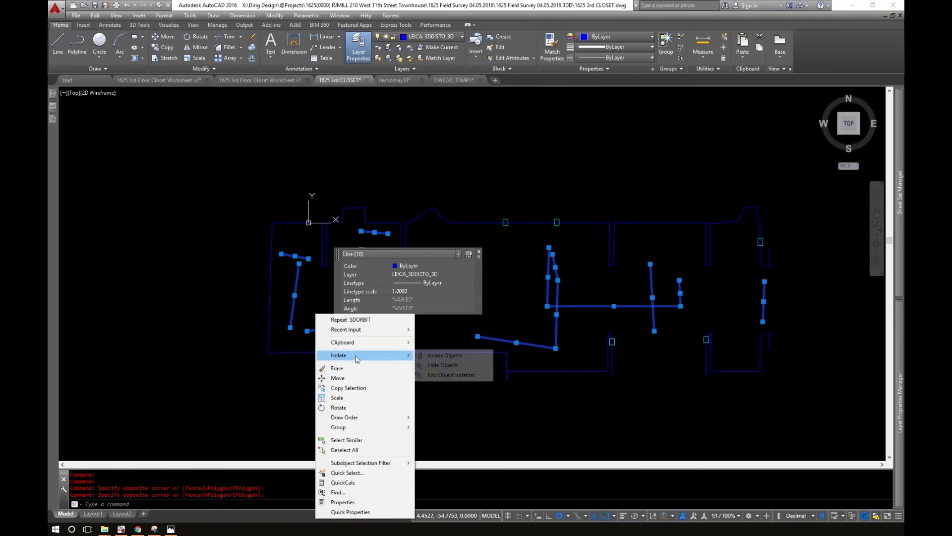
left_click(443, 364)
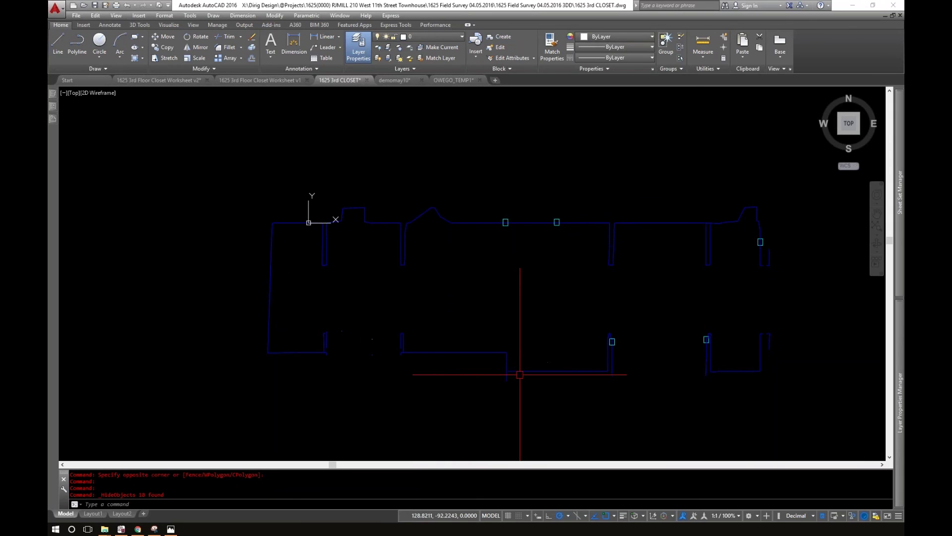
left_click(525, 311)
left_click(515, 293)
key("Escape")
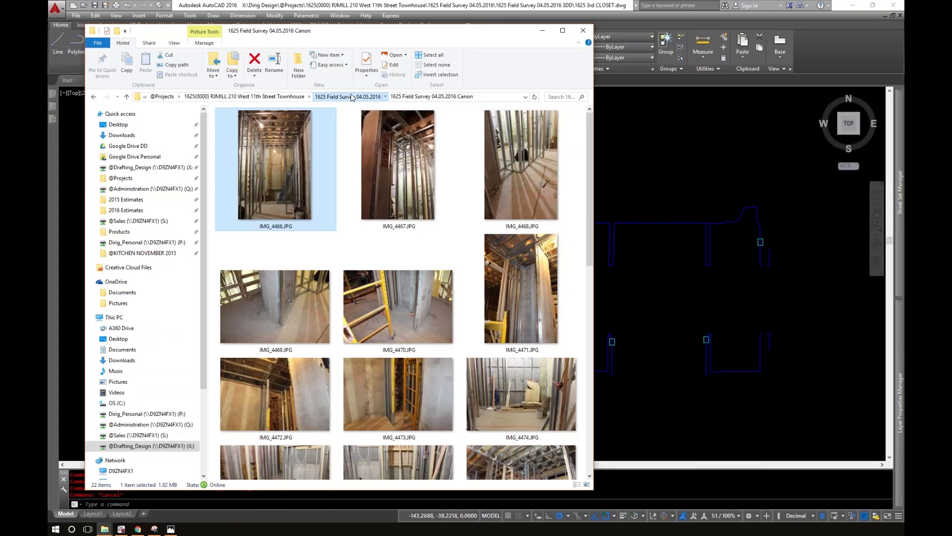
- Go from the Canon photo folder up to the project's 1625 Info Sent folder, open plan section detail.pdf and minimize the folder window
left_click(352, 97)
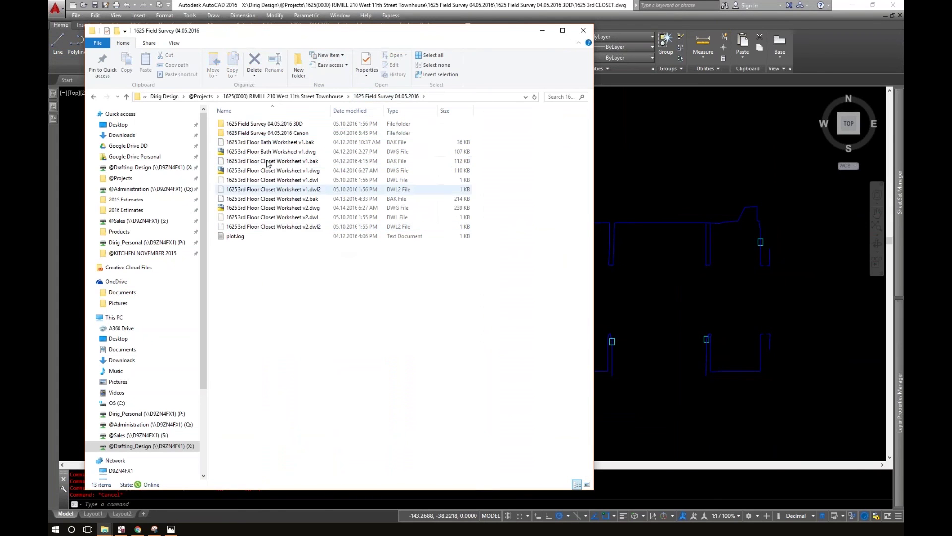
key("alt+Left")
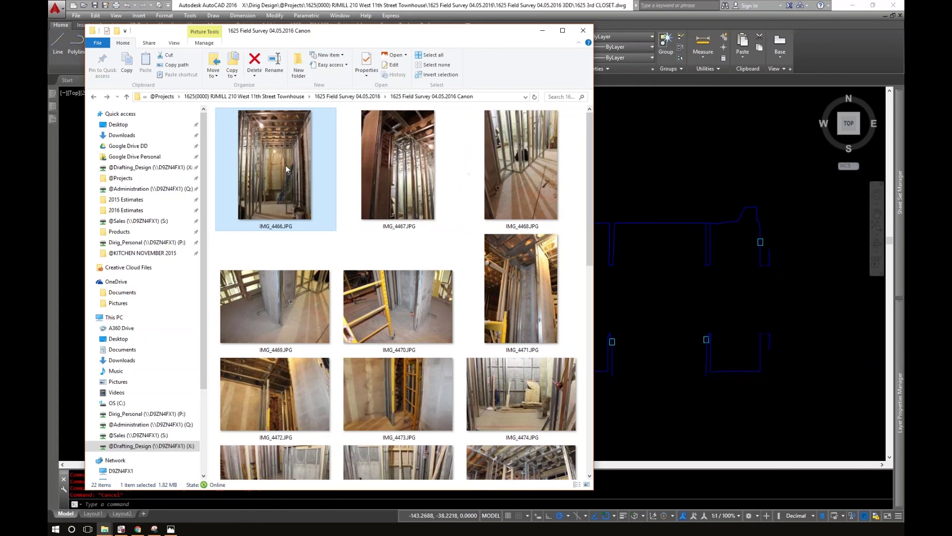
left_click(334, 97)
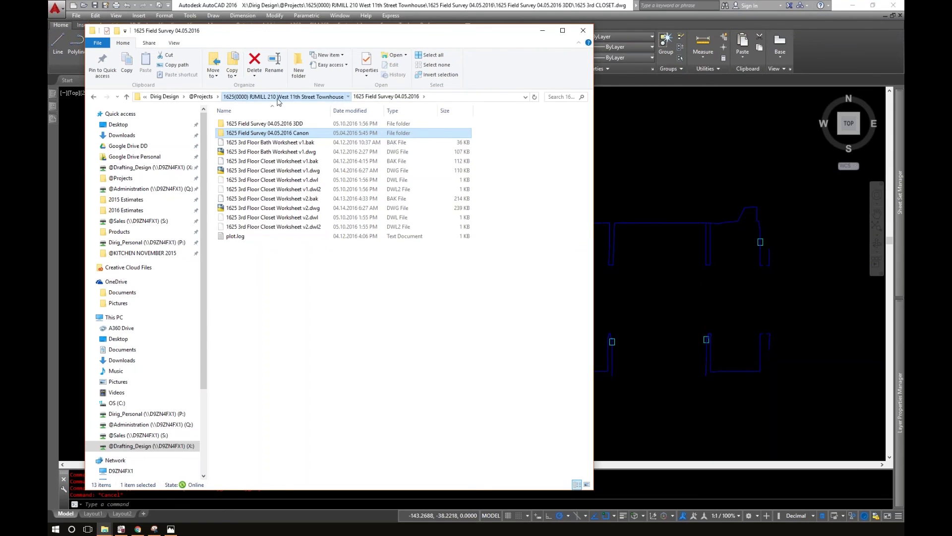
left_click(278, 99)
double_click(249, 166)
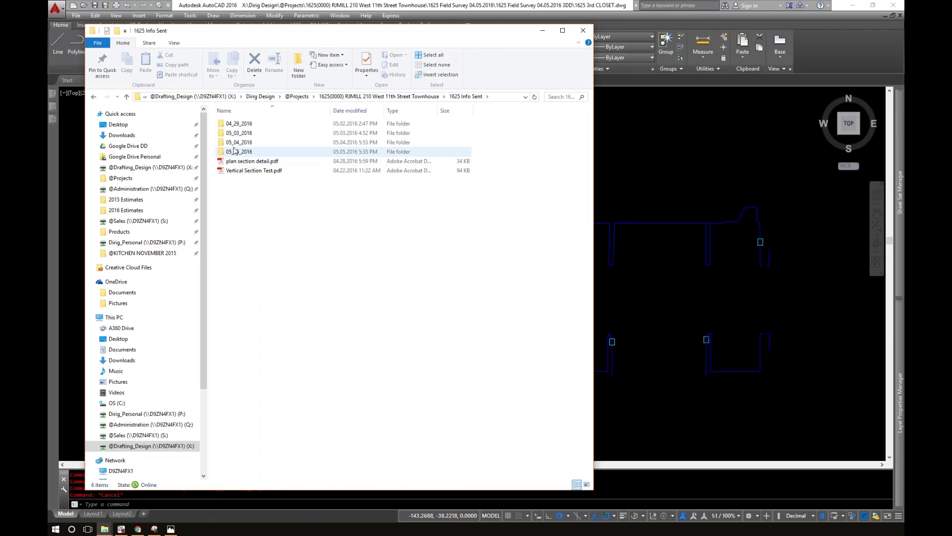
left_click(238, 164)
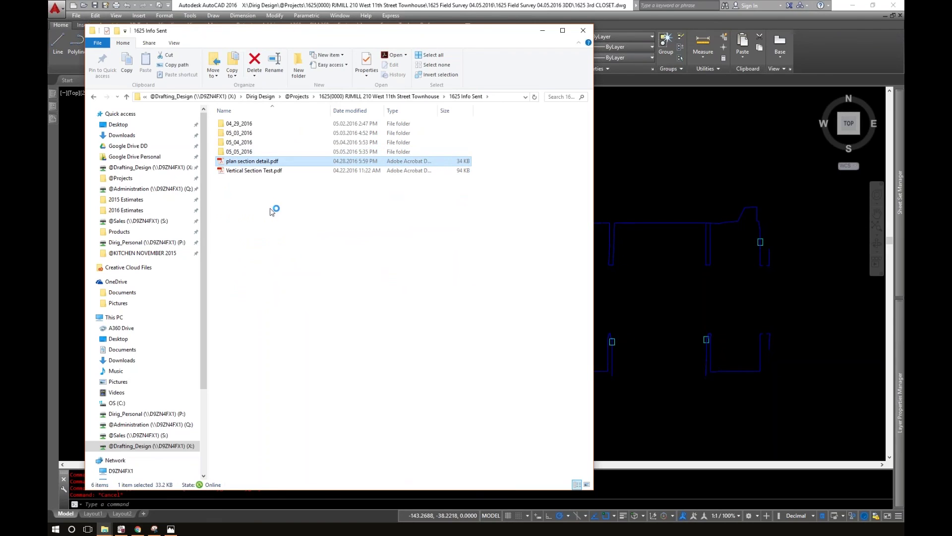
left_click(542, 31)
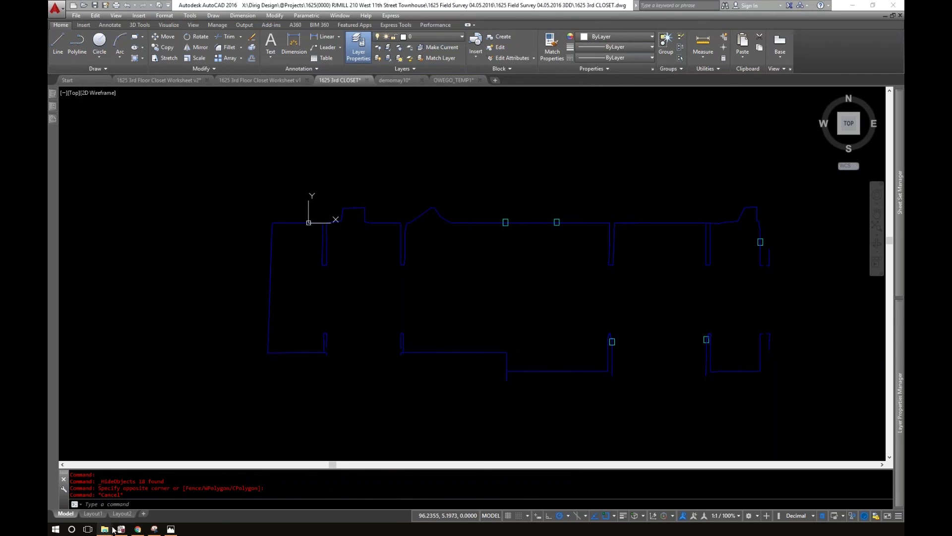
- Bring the project's File Explorer window back and show the 1625 PDF Prints folder to look for the closet survey report
mouse_move(108, 530)
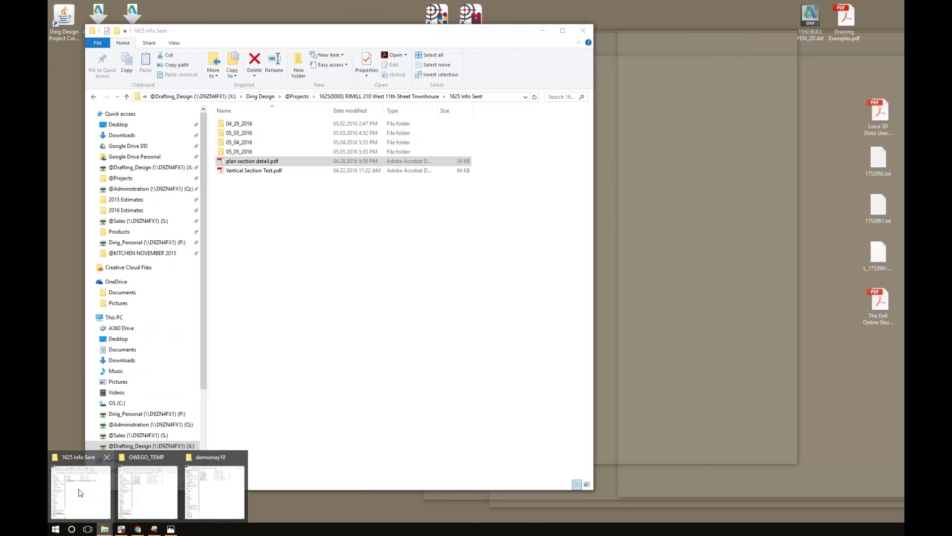
left_click(80, 493)
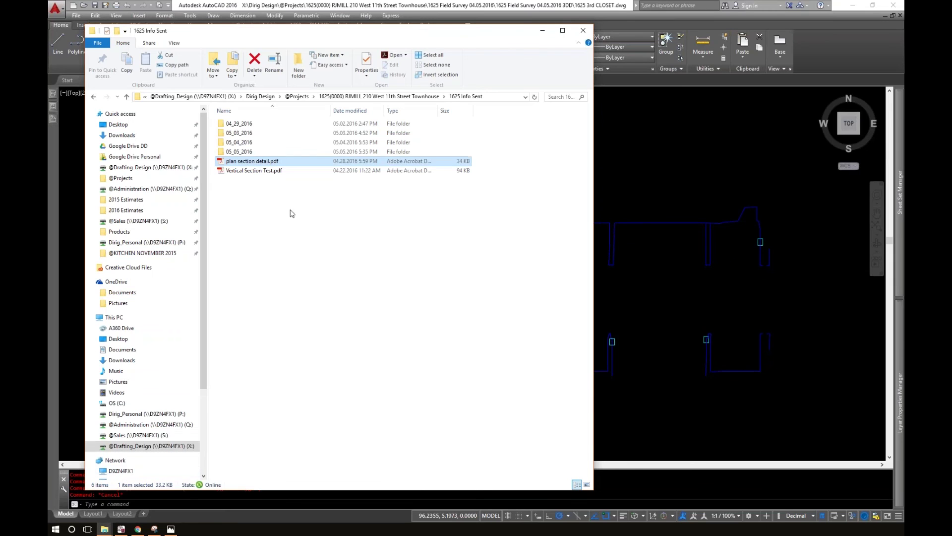
left_click_drag(253, 34, 48, 36)
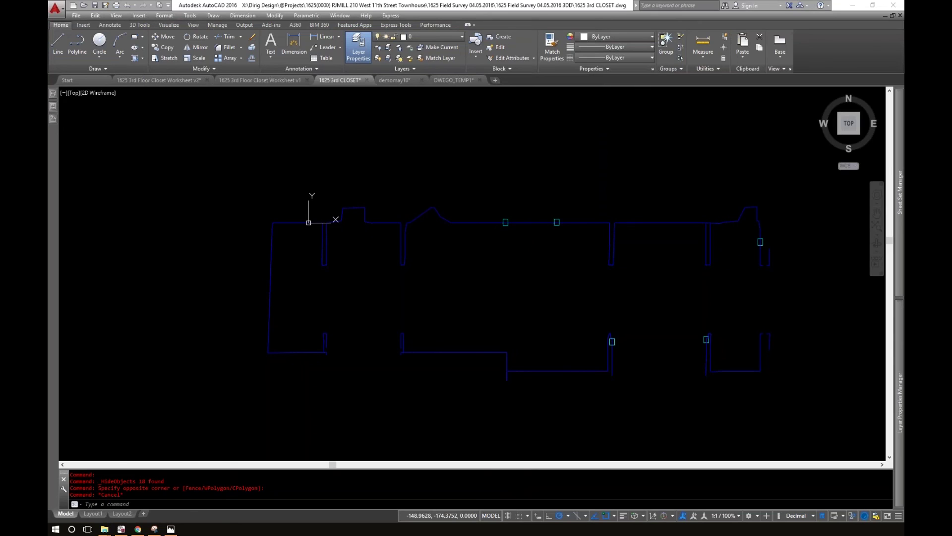
left_click(104, 529)
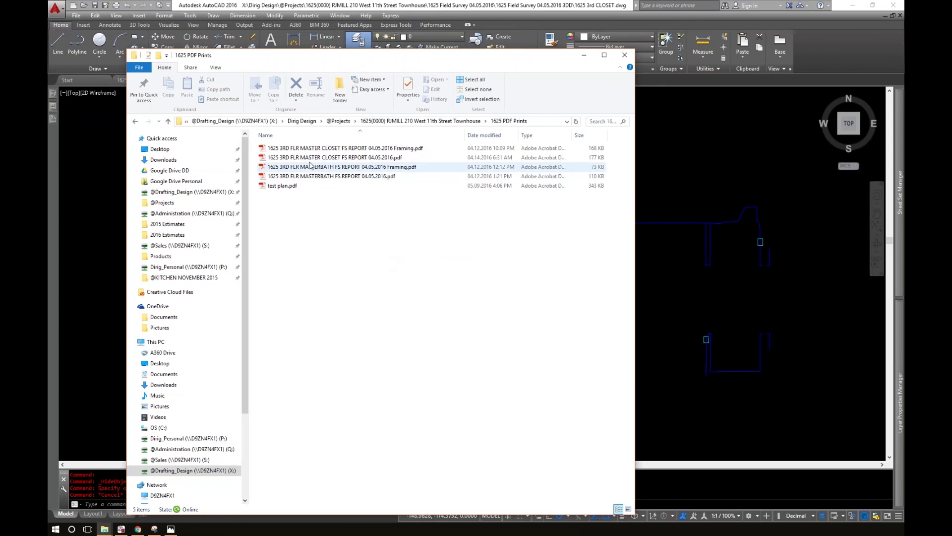
- Open 1625 3RD FLR MASTER CLOSET FS REPORT 04.05.2016.pdf and examine the wall dimensions and notes across the closet plan
left_click(309, 159)
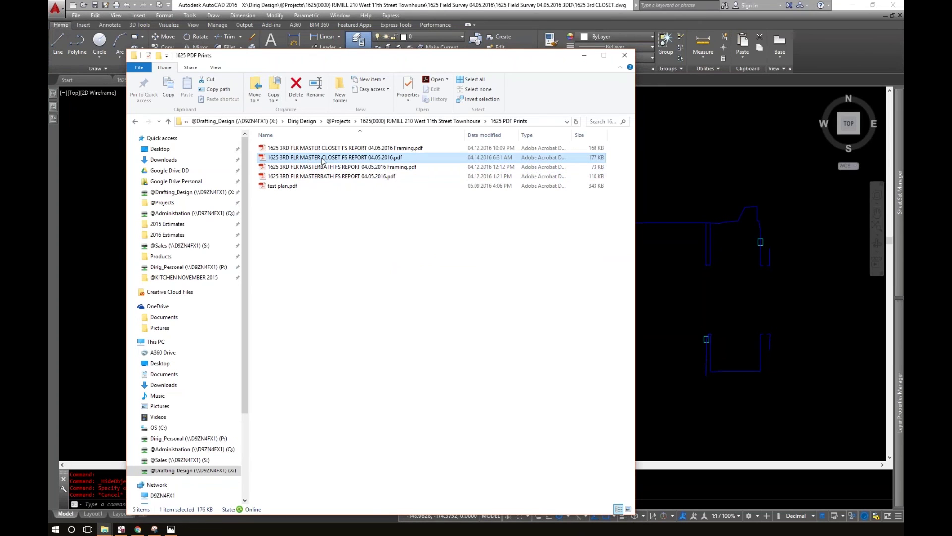
double_click(322, 159)
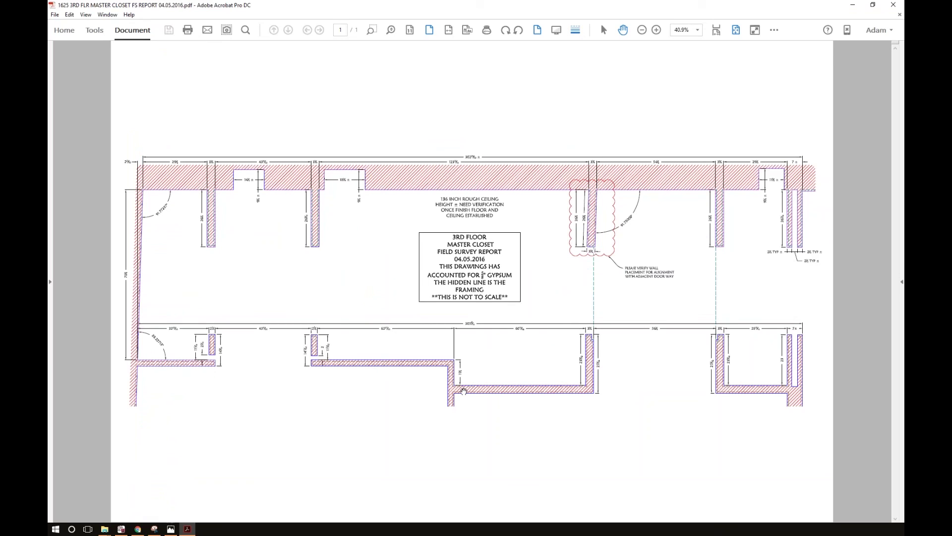
scroll(463, 391, "up", 6, "ctrl")
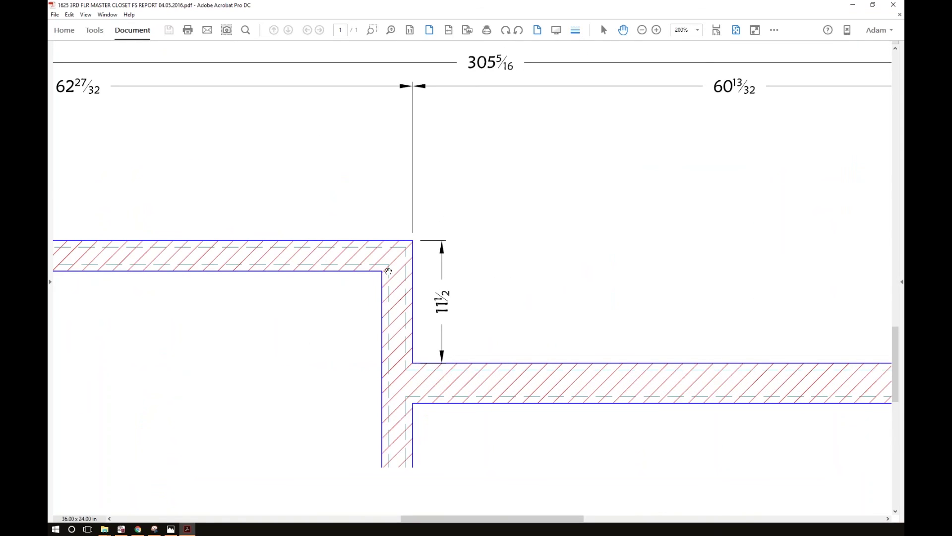
scroll(319, 272, "down", 5, "ctrl")
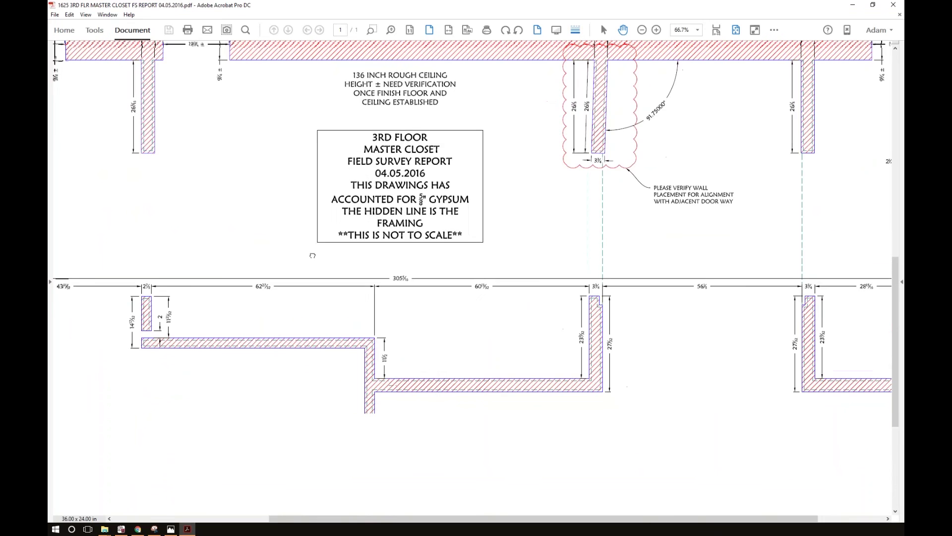
mouse_move(313, 255)
left_mouse_down()
mouse_move(438, 351)
mouse_move(451, 289)
mouse_move(451, 298)
mouse_move(428, 272)
mouse_move(421, 243)
left_mouse_up()
left_click_drag(240, 228, 245, 244)
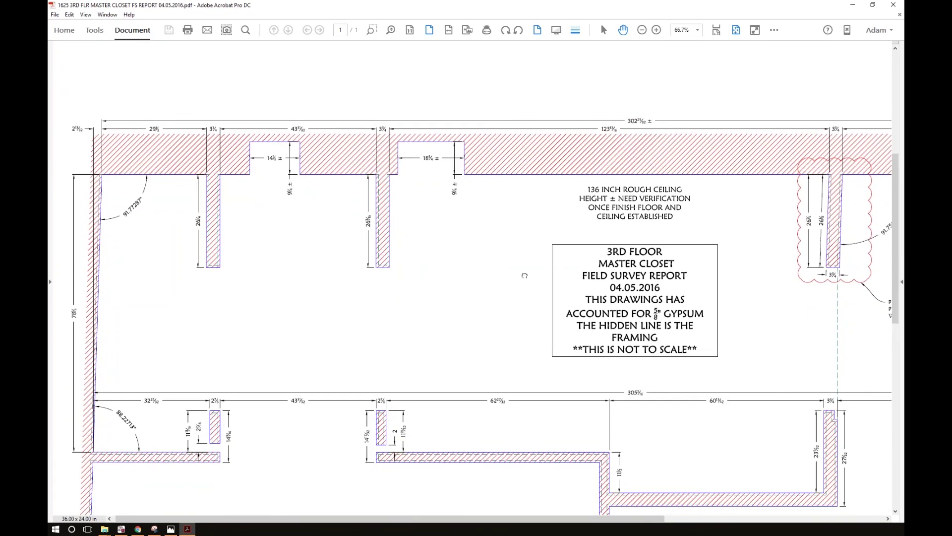
mouse_move(525, 275)
left_mouse_down()
mouse_move(535, 294)
mouse_move(396, 249)
left_mouse_up()
mouse_move(602, 290)
left_mouse_down()
mouse_move(436, 285)
mouse_move(452, 274)
left_mouse_up()
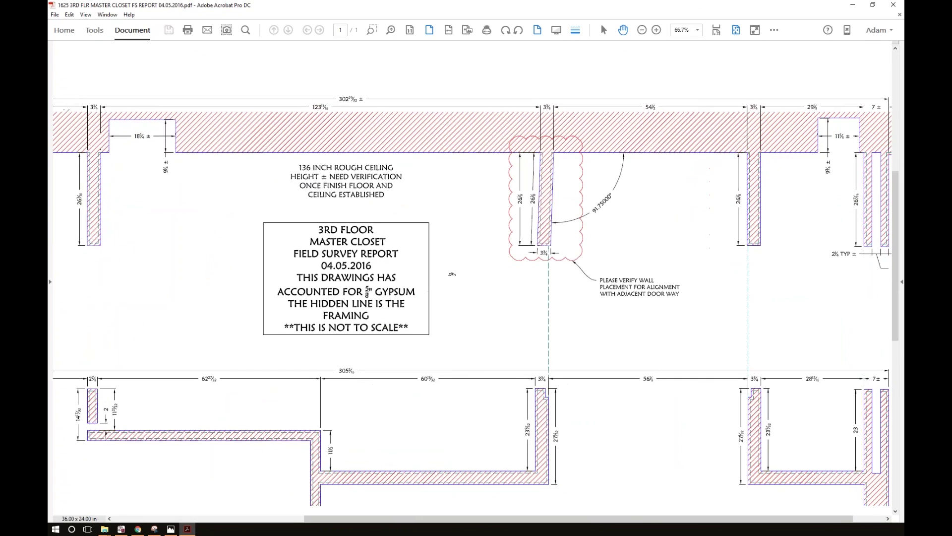
left_click_drag(494, 299, 447, 318)
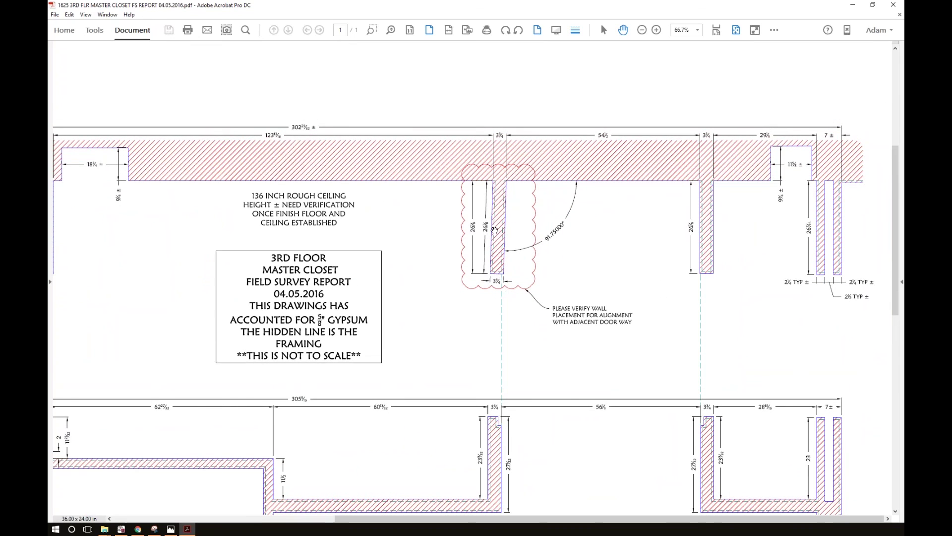
- Examine the clouded out-of-square wall in the closet report, with its angle and alignment note, and return to the full sheet
scroll(494, 229, "up", 1, "ctrl")
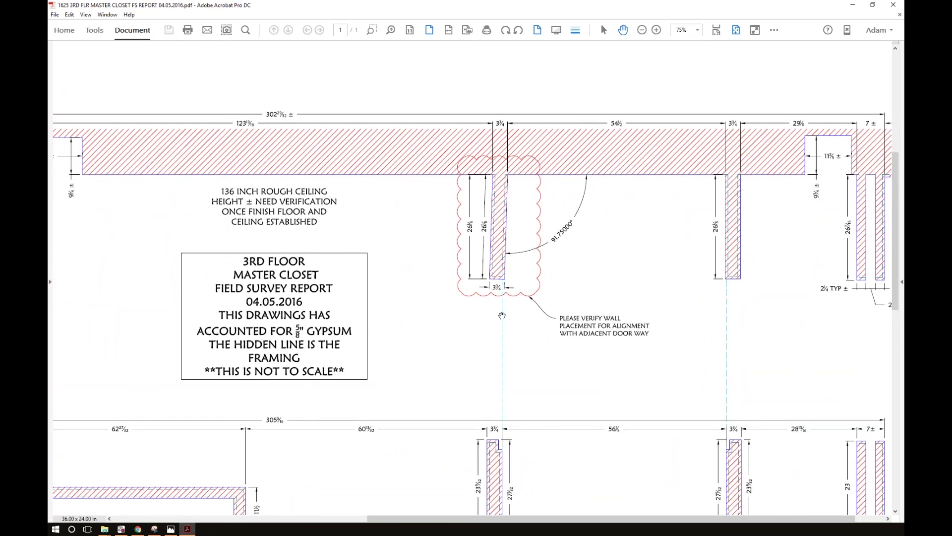
scroll(551, 330, "down", 2, "ctrl")
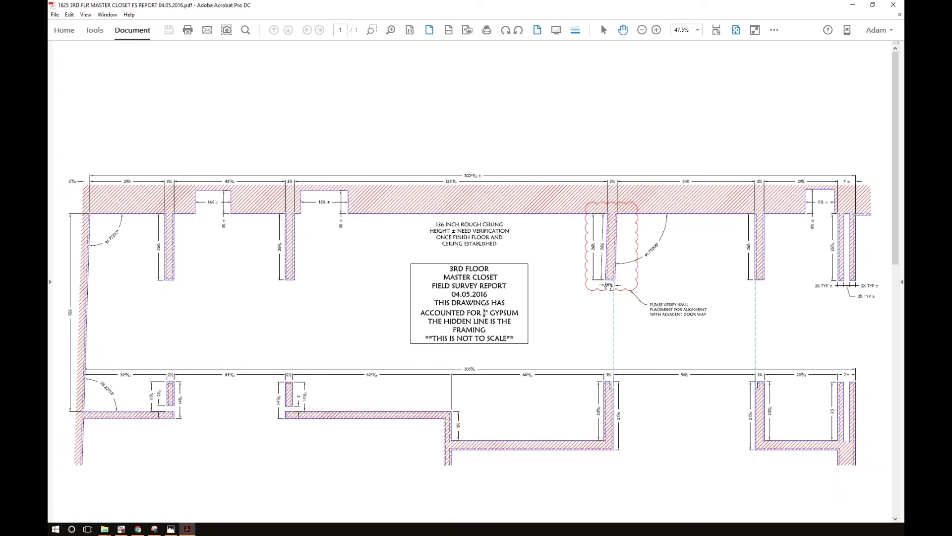
scroll(653, 250, "up", 2, "ctrl")
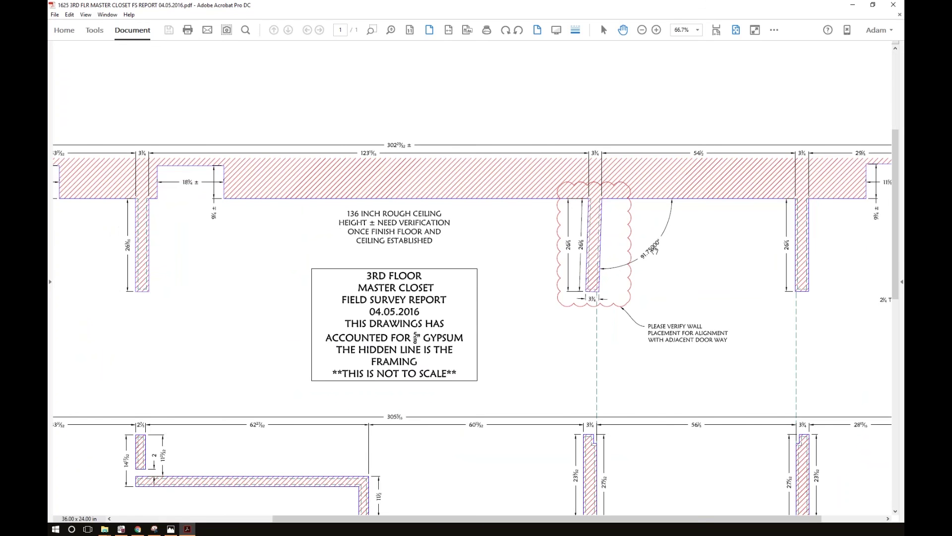
scroll(653, 249, "up", 3, "ctrl")
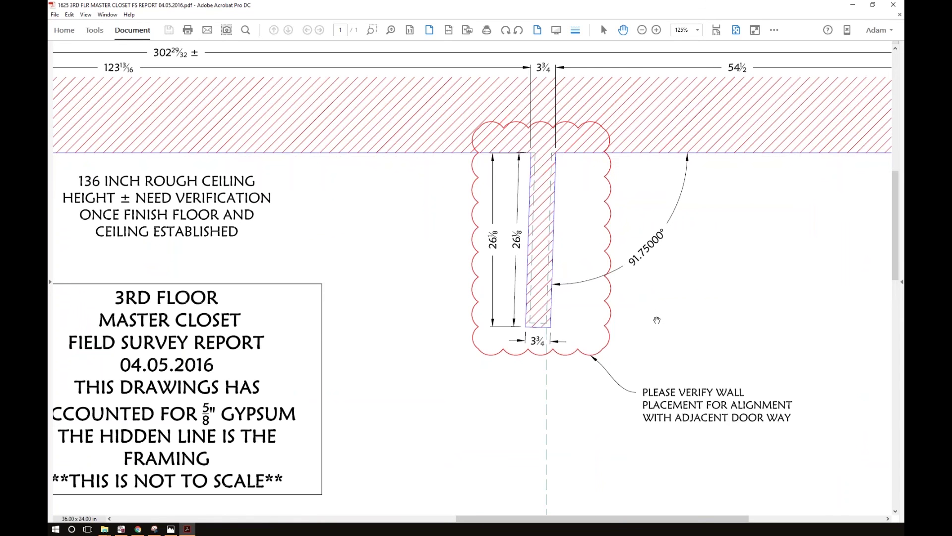
scroll(657, 320, "down", 5, "ctrl")
scroll(657, 318, "up", 2, "ctrl")
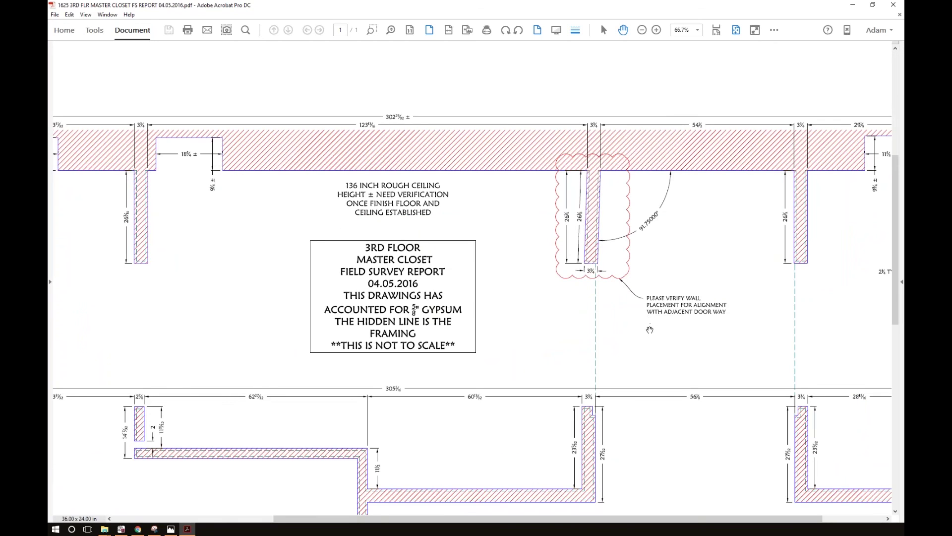
scroll(649, 329, "down", 2, "ctrl")
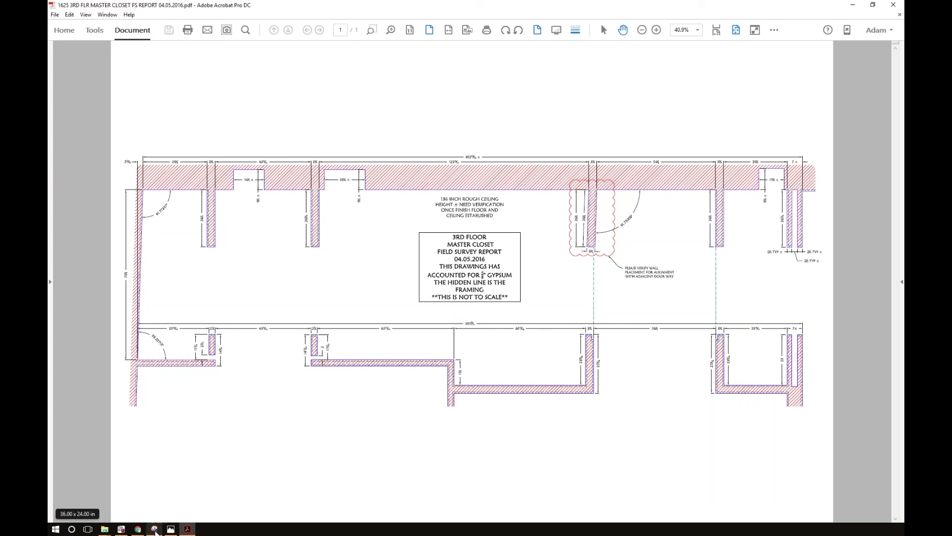
- Look through the open Snipping Tool plan, IMG_4480.JPG site photo and Leica 3D Disto web page, and return to the closet report
left_click(154, 529)
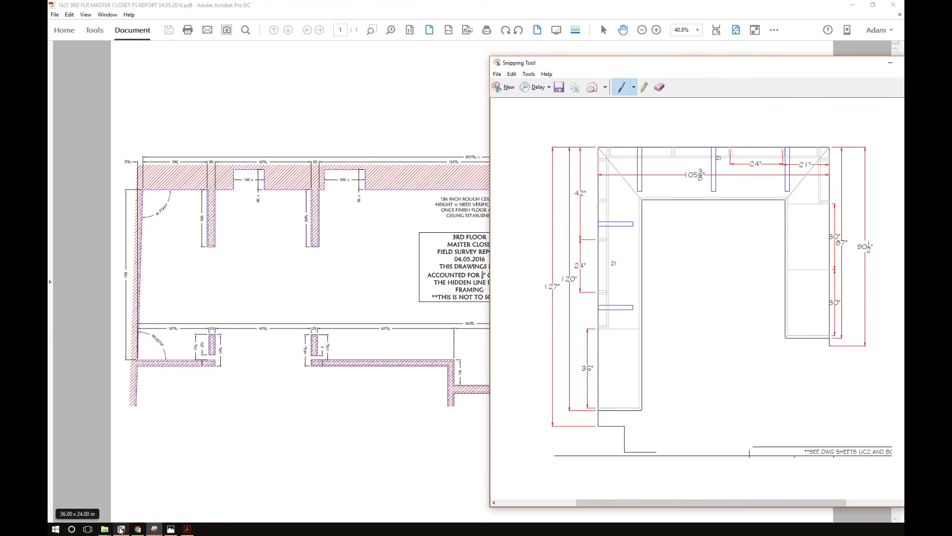
left_click(170, 529)
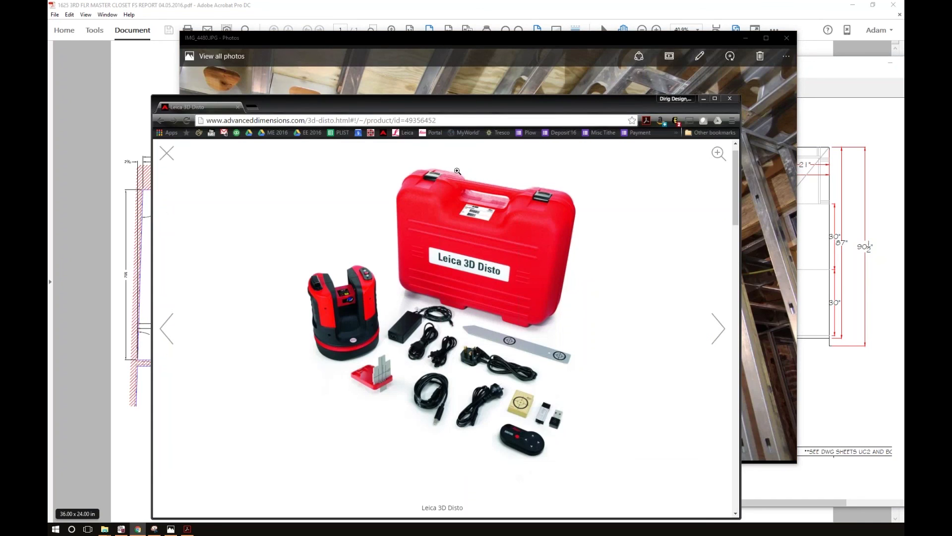
left_click(480, 37)
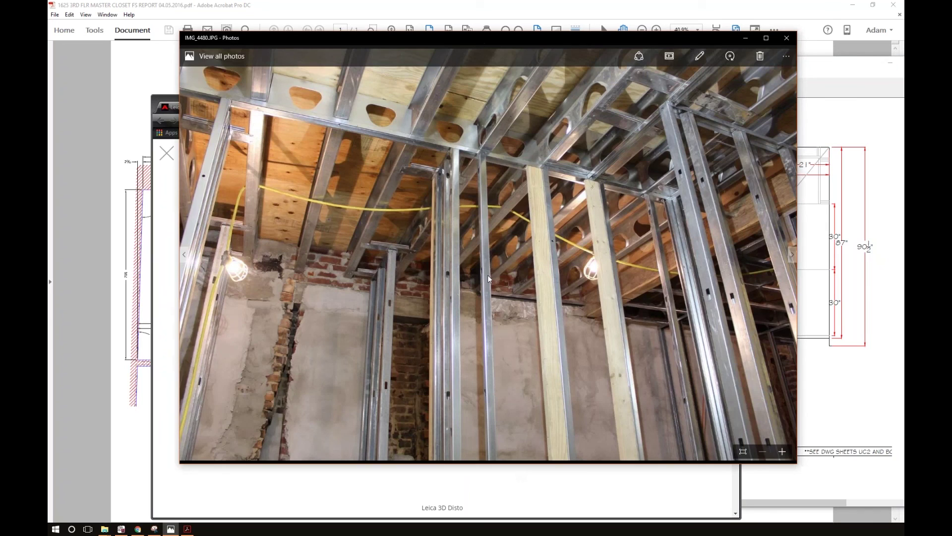
left_click(460, 466)
left_click(824, 397)
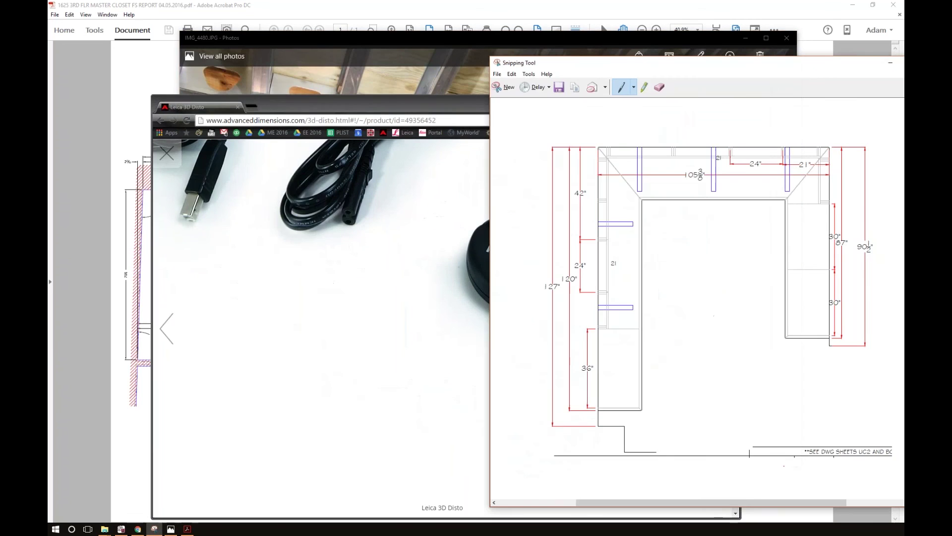
left_click(171, 71)
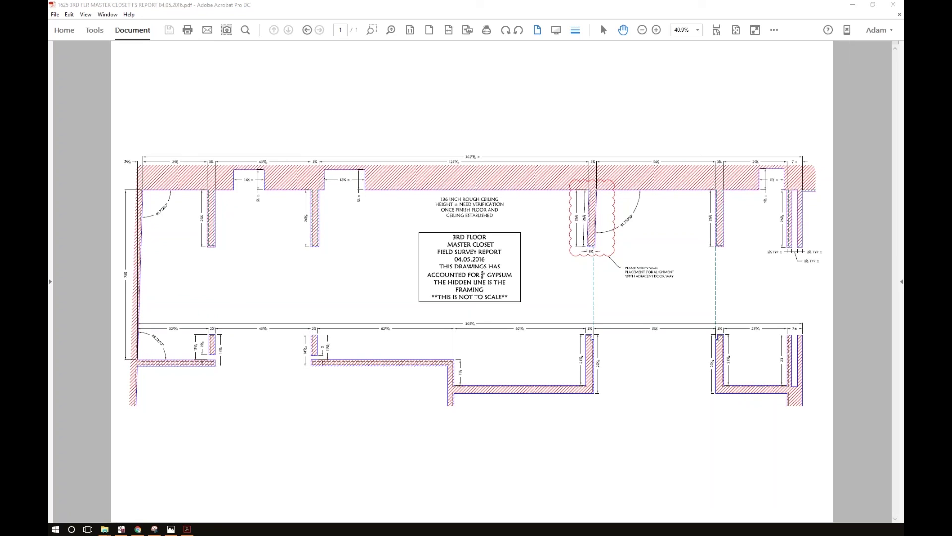
left_click(525, 269)
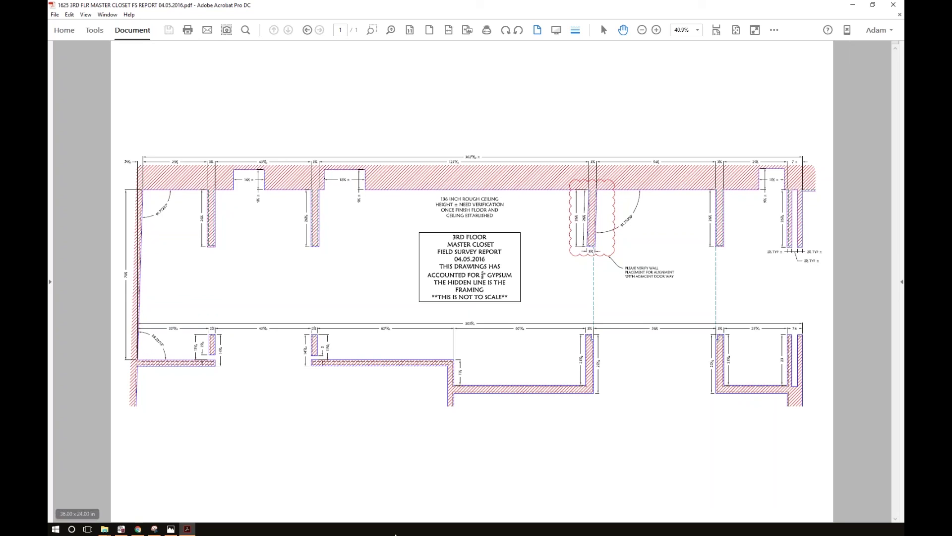
- Switch to the OWEGO_TEMP1 drawing in AutoCAD and compare the scanned points with the separate wall outline, selecting and deselecting the outline
key("alt+Tab")
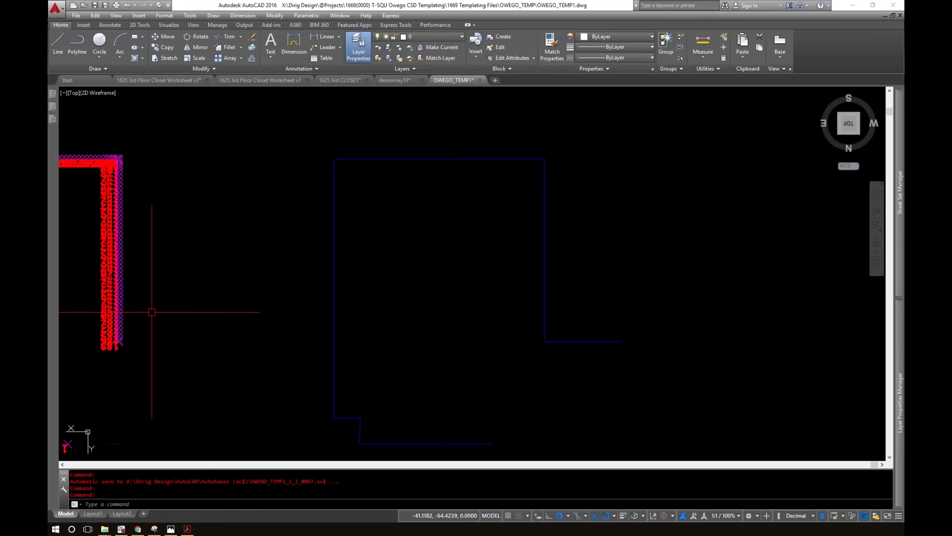
middle_click_drag(151, 312, 615, 322)
mouse_move(546, 378)
middle_mouse_down()
mouse_move(508, 289)
mouse_move(349, 346)
middle_mouse_up()
mouse_move(641, 313)
middle_mouse_down()
mouse_move(585, 298)
mouse_move(503, 296)
middle_mouse_up()
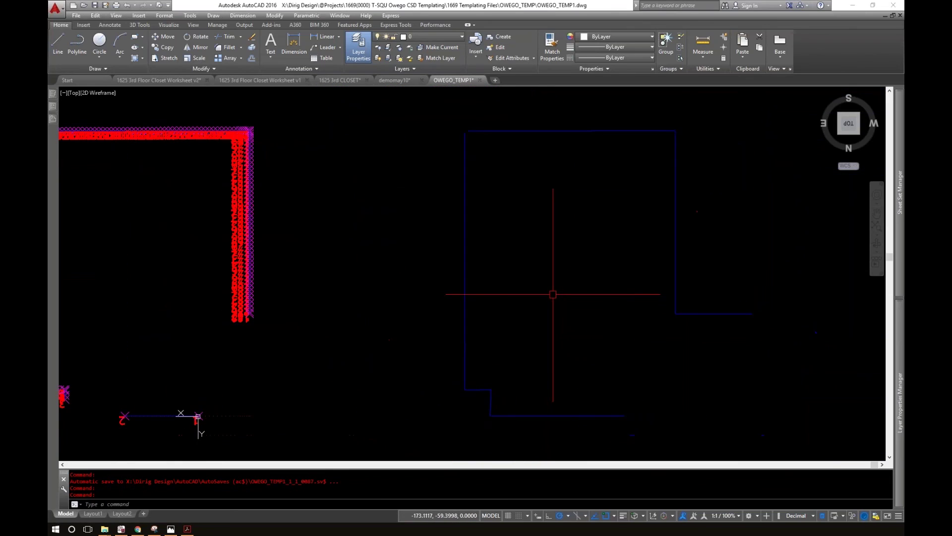
scroll(553, 293, "down", 2)
left_click(490, 164)
left_click(707, 385)
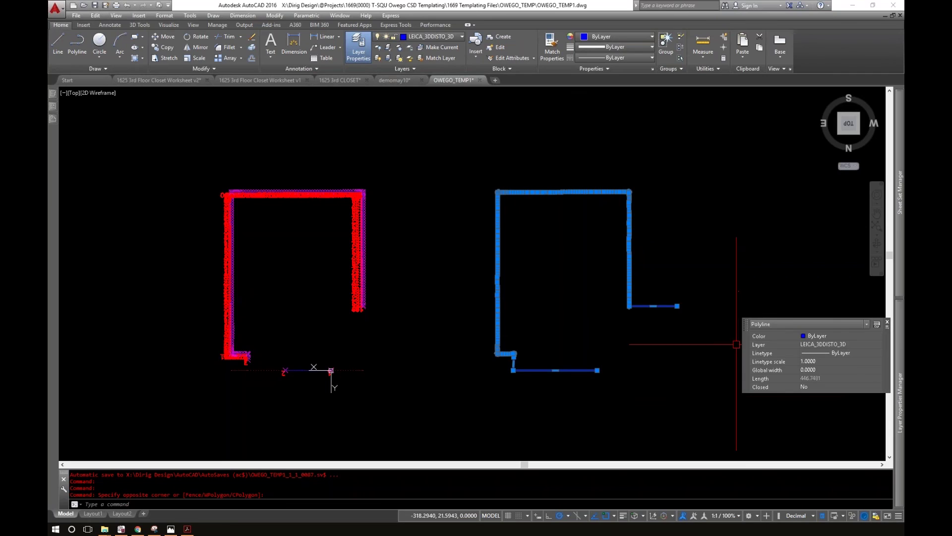
key("Escape")
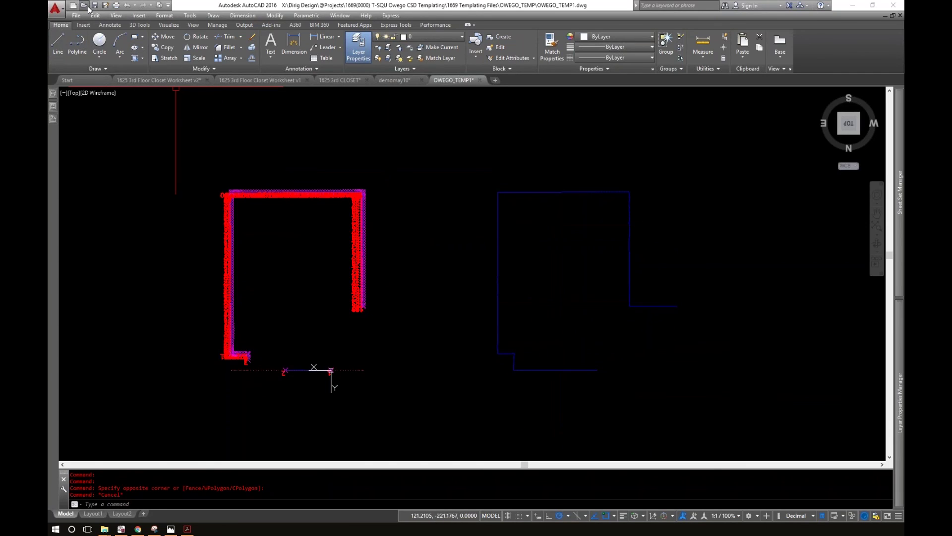
- Open 1669 DWG Sent T-Squared v1.dwg from the 1669 DWG Sent folder of the 1669 T-SQU Owego CSD Templating project
key("ctrl+o")
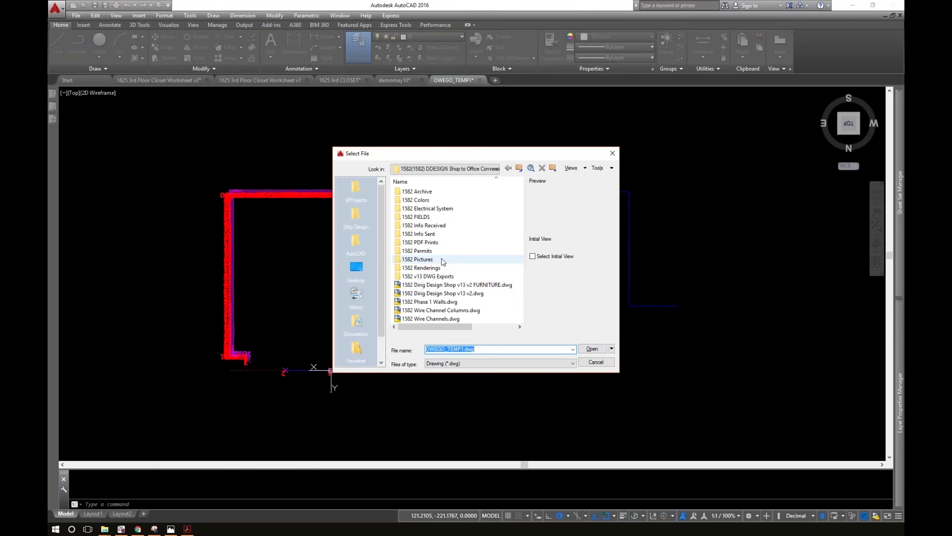
left_click(353, 189)
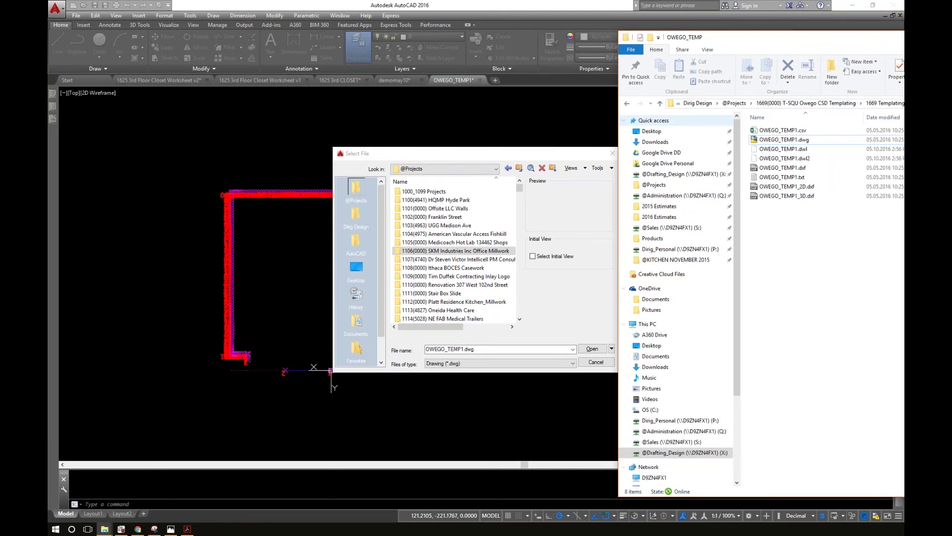
left_click(465, 268)
type("1669")
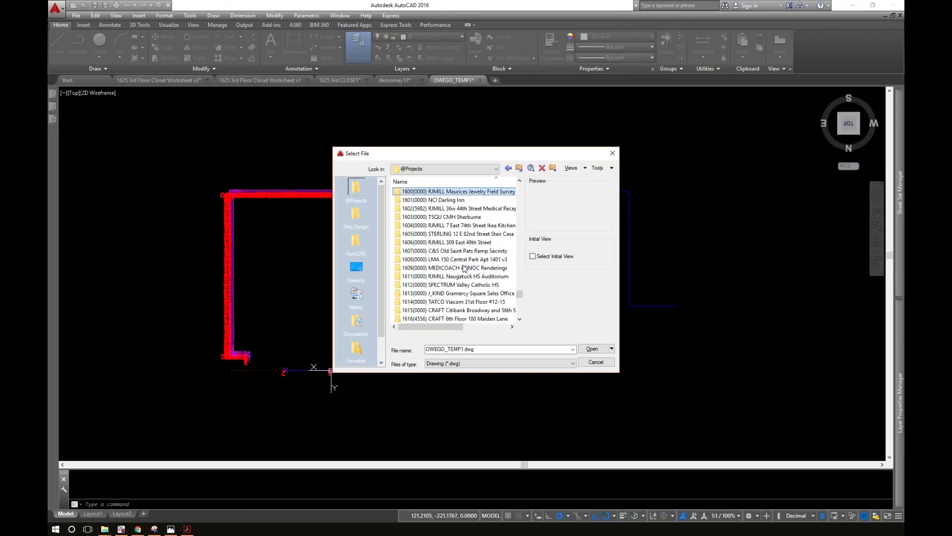
key("Return")
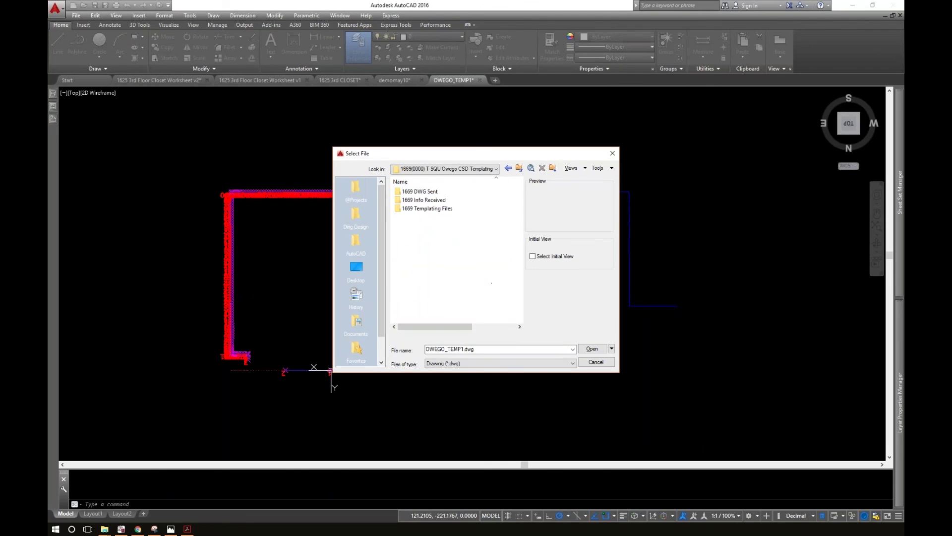
double_click(424, 193)
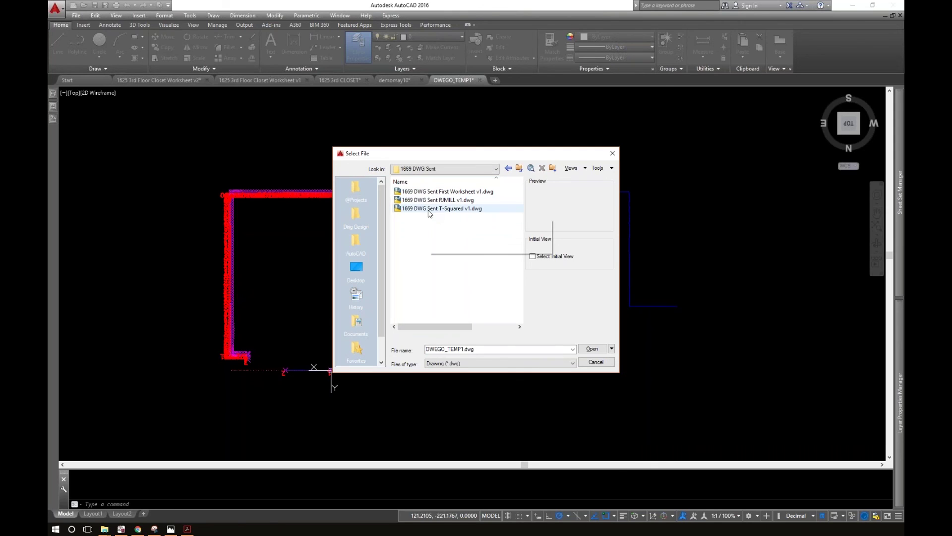
double_click(429, 209)
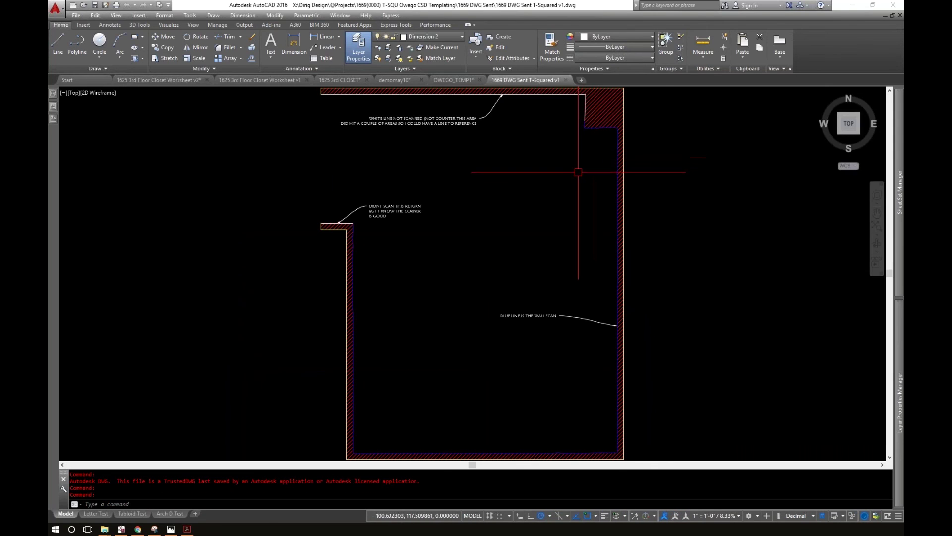
- Examine the T-Squared drawing's blue scanned wall line, the hatched walls and the notes about the unscanned areas
scroll(592, 191, "down", 2)
scroll(589, 264, "up", 5)
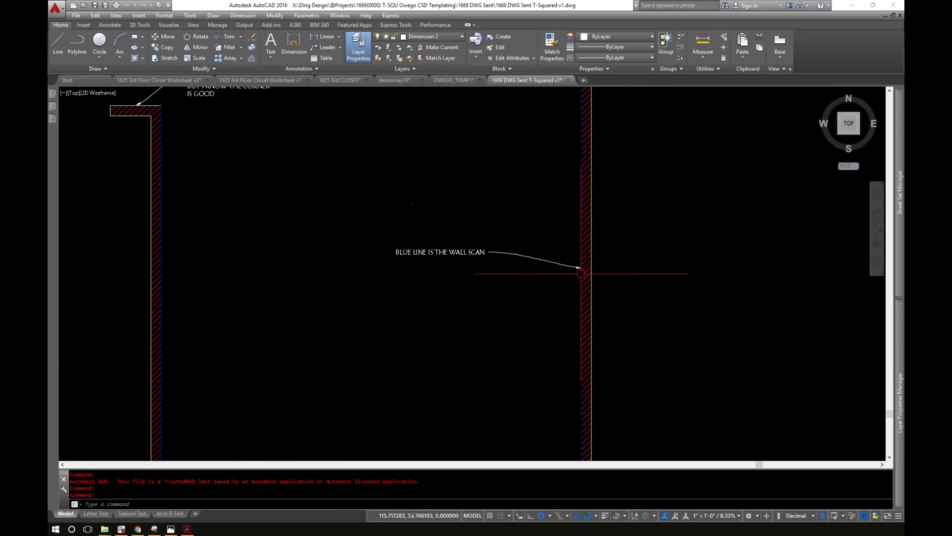
scroll(570, 258, "down", 2)
scroll(560, 208, "up", 4)
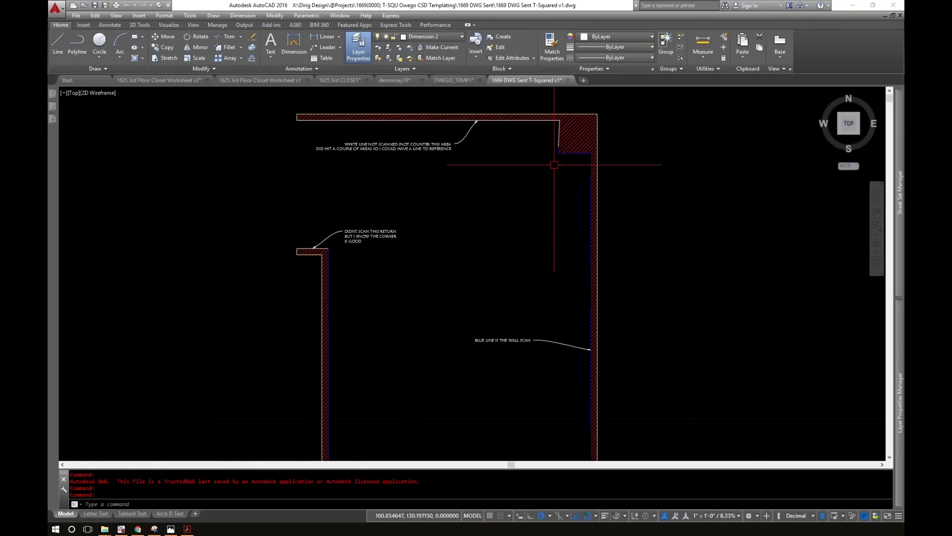
scroll(524, 228, "down", 2)
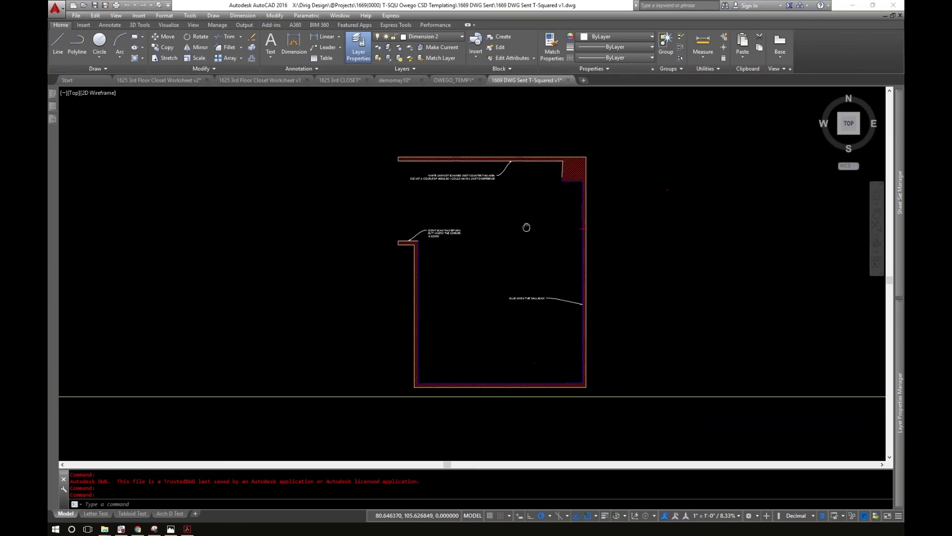
scroll(535, 212, "up", 2)
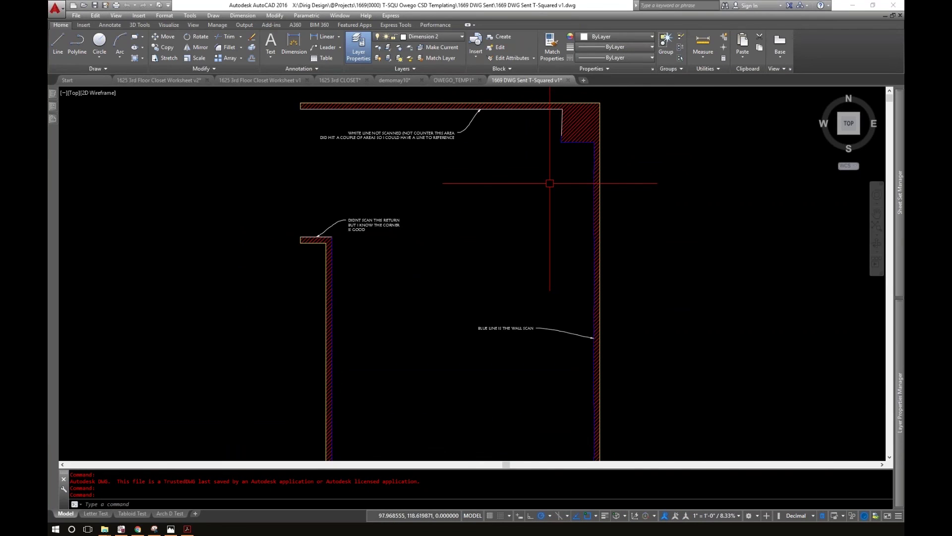